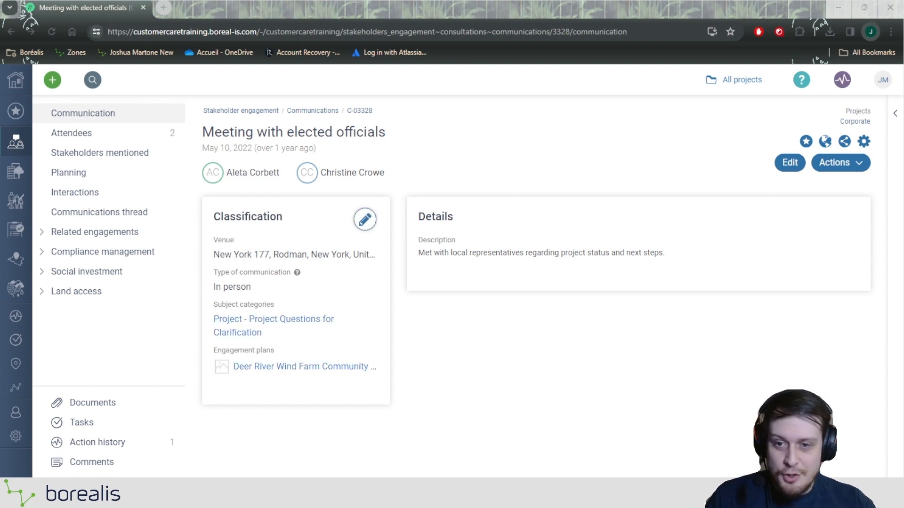
Step: Leave the Meeting with elected officials record for the My Assignments home dashboard
{"action": "left_click_drag", "start_coordinate": [261, 286], "coordinate": [210, 274]}
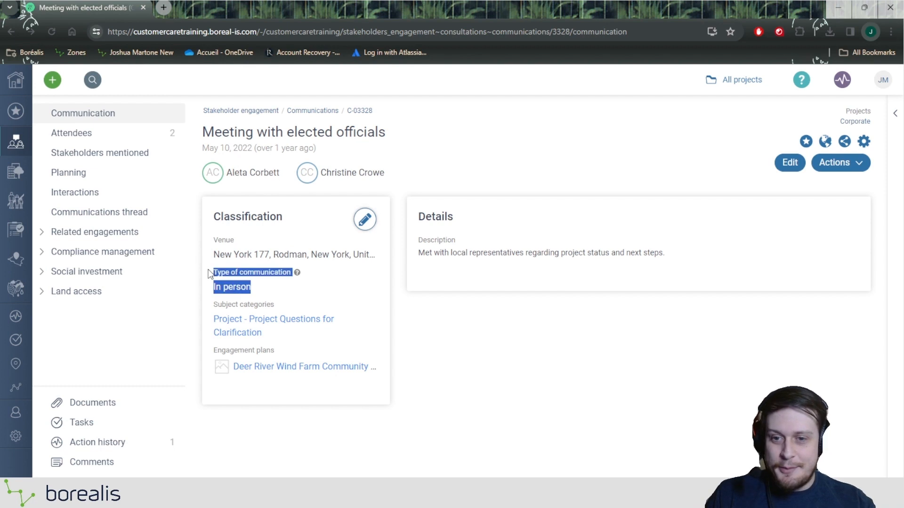
{"action": "left_click", "coordinate": [304, 304]}
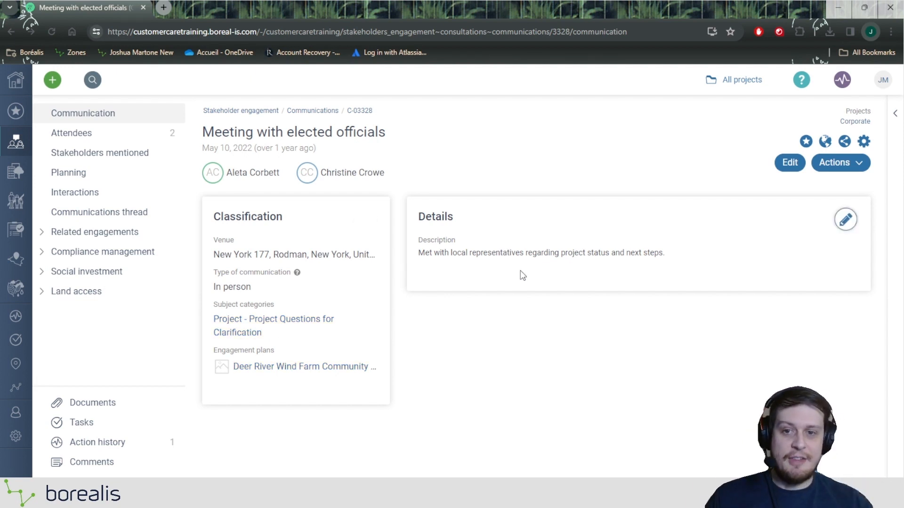
{"action": "mouse_move", "coordinate": [342, 177]}
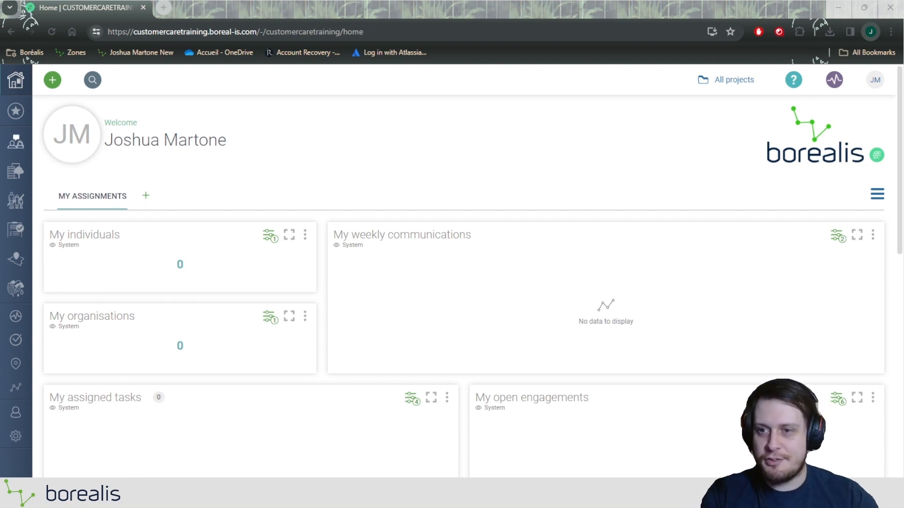
Step: Open the Communications list under Engagements in the Stakeholder Engagement menu
{"action": "left_click", "coordinate": [15, 147]}
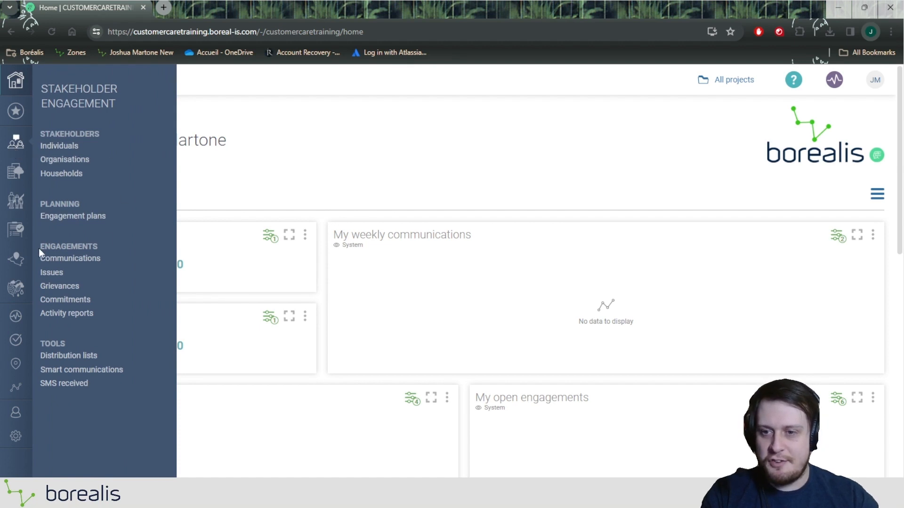
{"action": "left_click", "coordinate": [75, 260]}
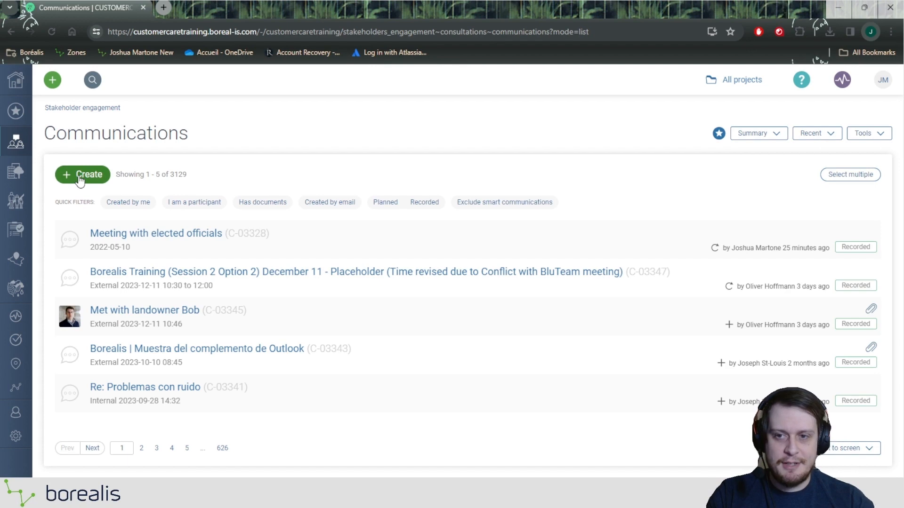
Step: Create a new communication with Phone as its type of communication
{"action": "left_click", "coordinate": [104, 180]}
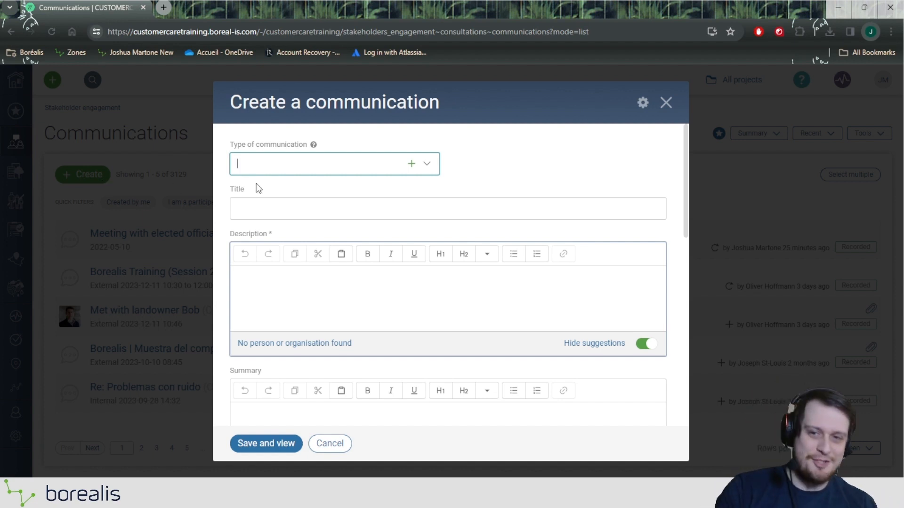
{"action": "left_click_drag", "start_coordinate": [230, 144], "coordinate": [321, 146]}
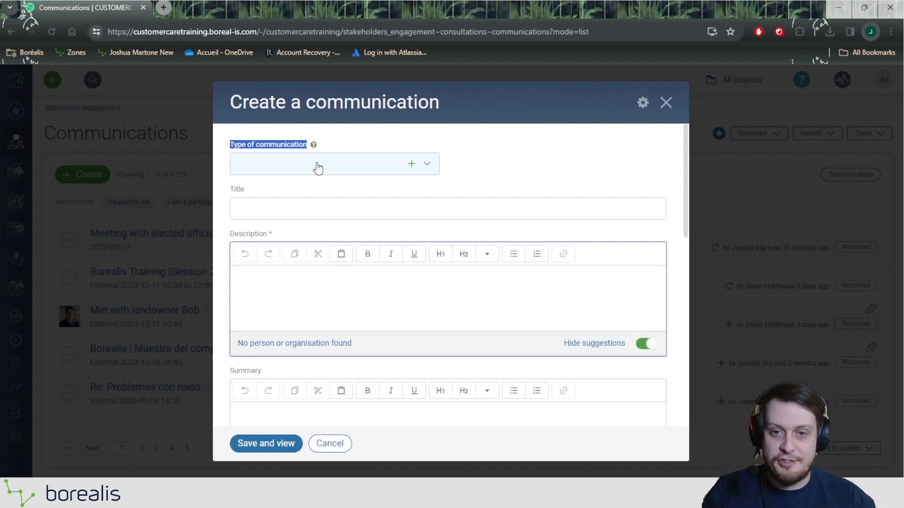
{"action": "left_click", "coordinate": [332, 169]}
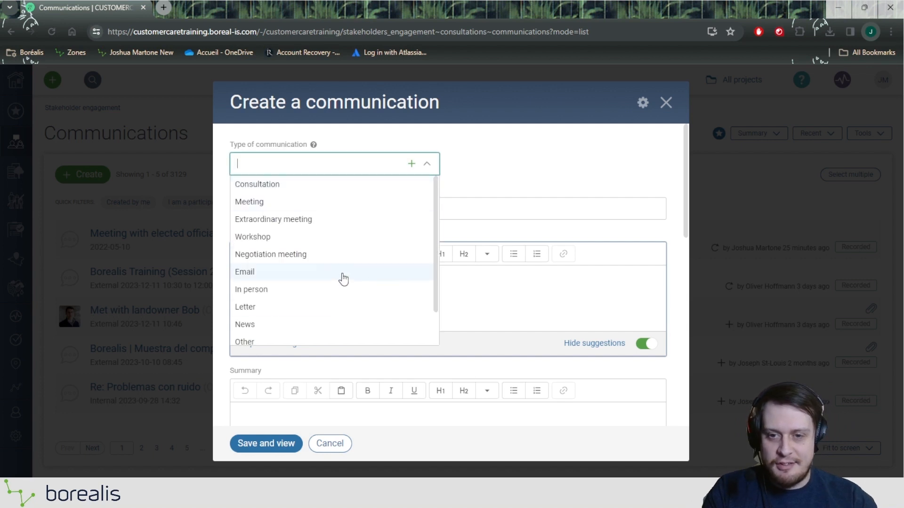
{"action": "scroll", "coordinate": [340, 310], "scroll_direction": "down", "scroll_amount": 2}
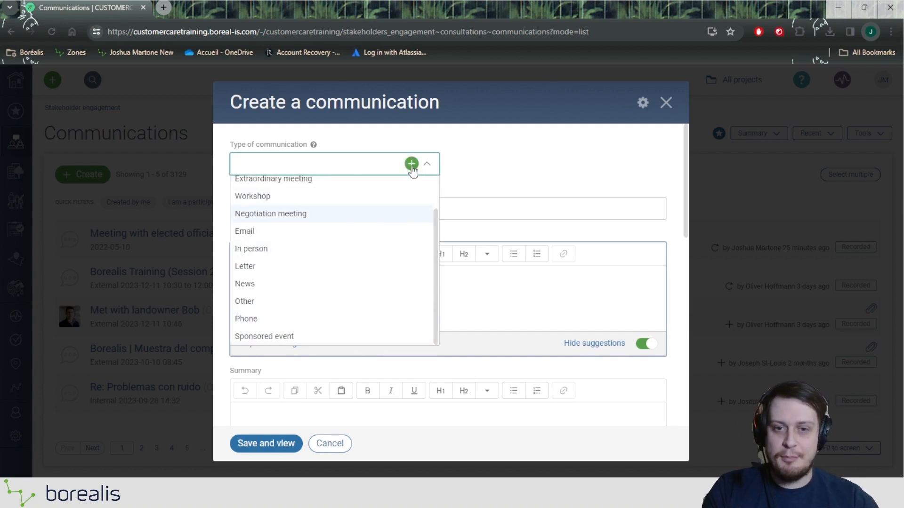
{"action": "scroll", "coordinate": [369, 243], "scroll_direction": "up", "scroll_amount": 2}
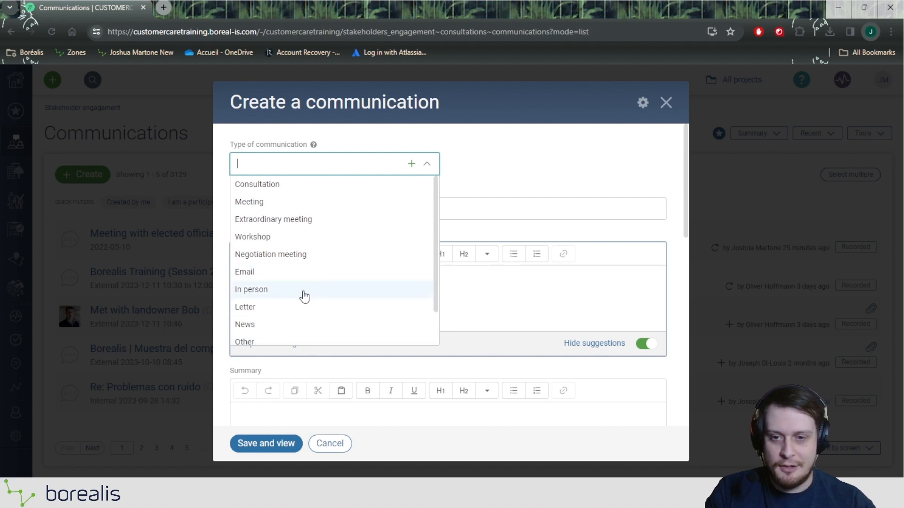
{"action": "scroll", "coordinate": [294, 336], "scroll_direction": "down", "scroll_amount": 1}
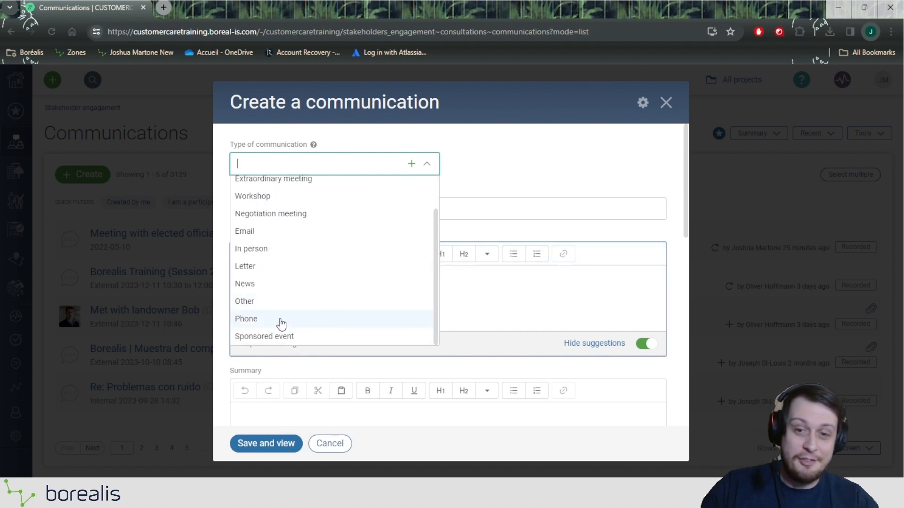
{"action": "left_click", "coordinate": [281, 322]}
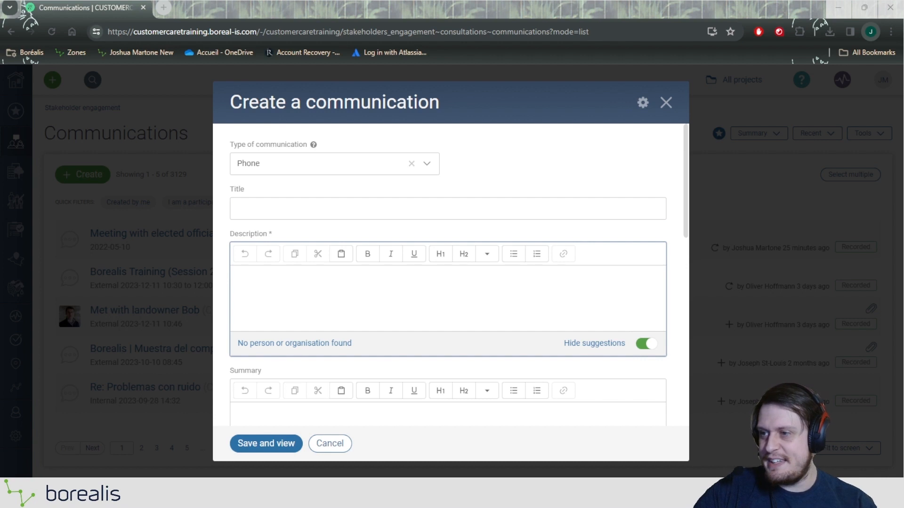
Step: Enter 'Call with Stakeholder' as the new communication's title
{"action": "left_click", "coordinate": [344, 208]}
{"action": "type", "text": "C"}
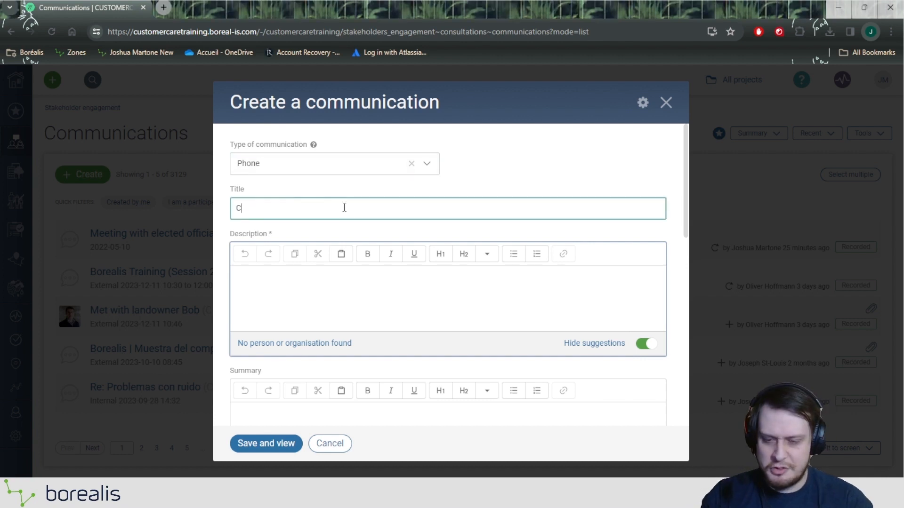
{"action": "type", "text": "all with "}
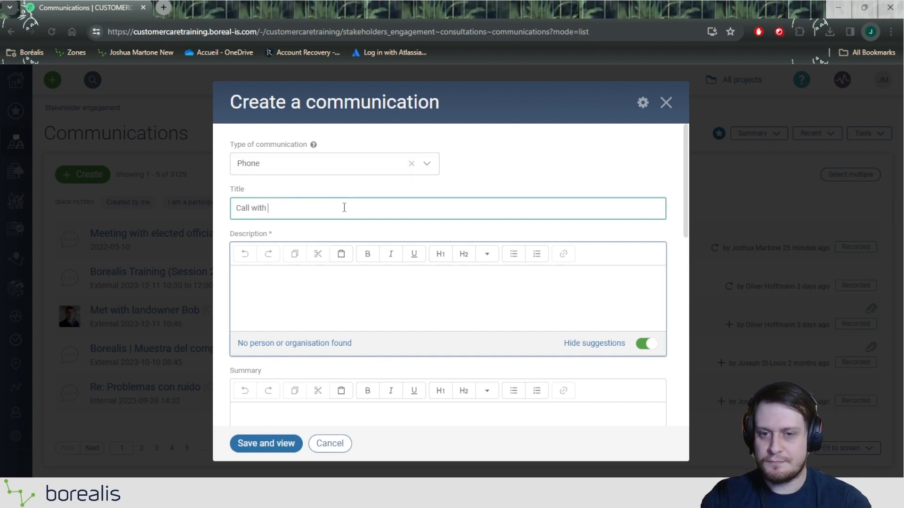
{"action": "type", "text": "Stakeholder"}
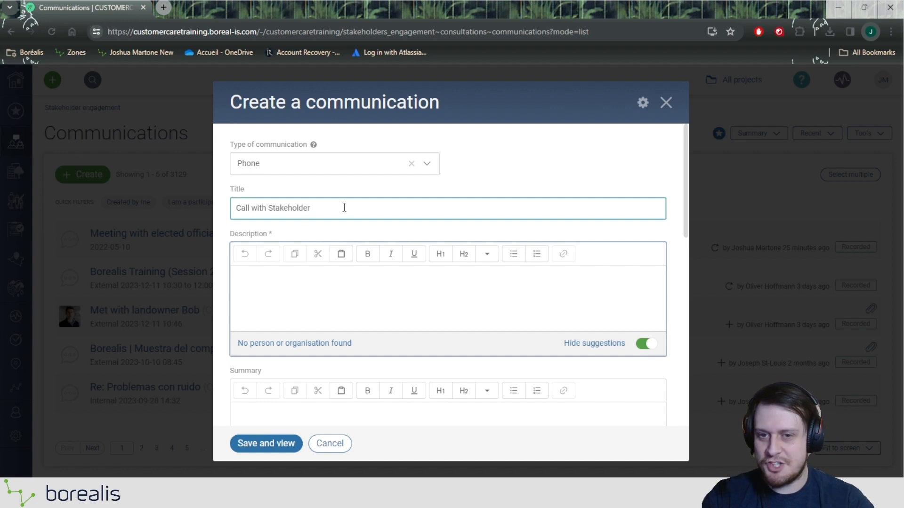
{"action": "left_click", "coordinate": [317, 273]}
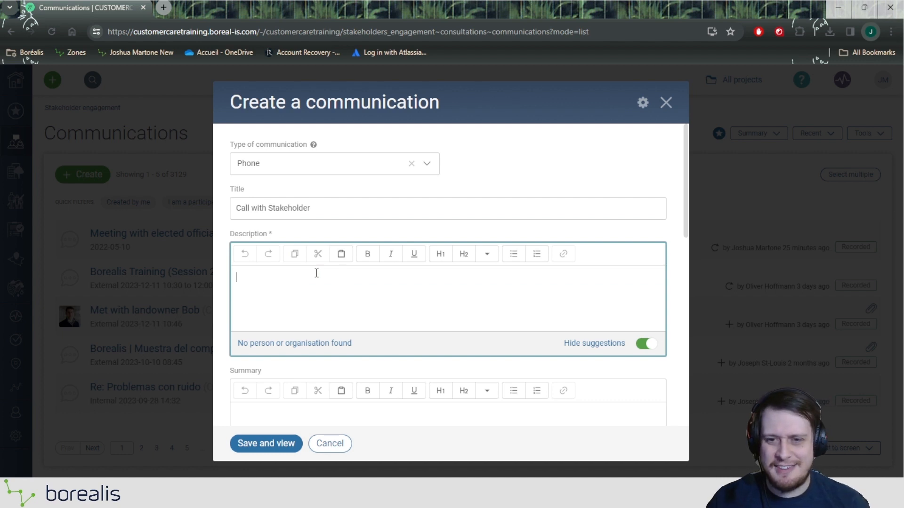
{"action": "scroll", "coordinate": [316, 273], "scroll_direction": "down", "scroll_amount": 1}
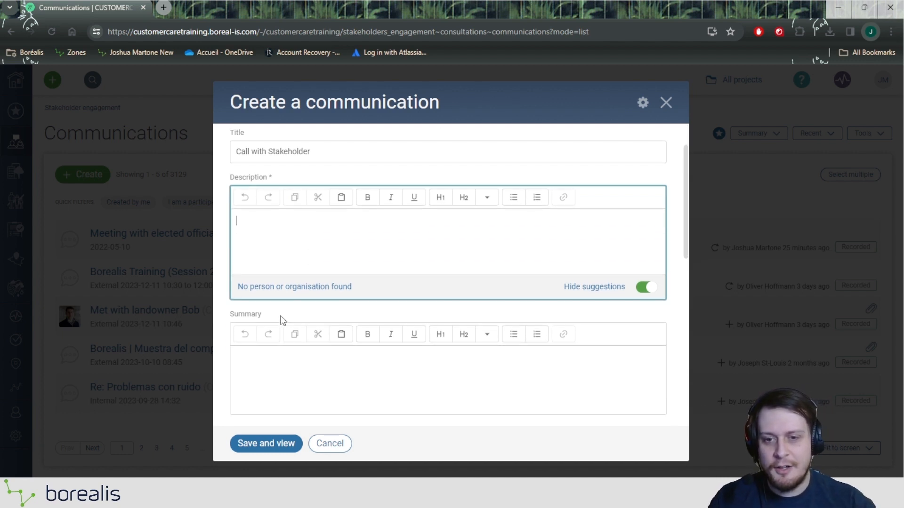
{"action": "left_click_drag", "start_coordinate": [272, 315], "coordinate": [221, 319]}
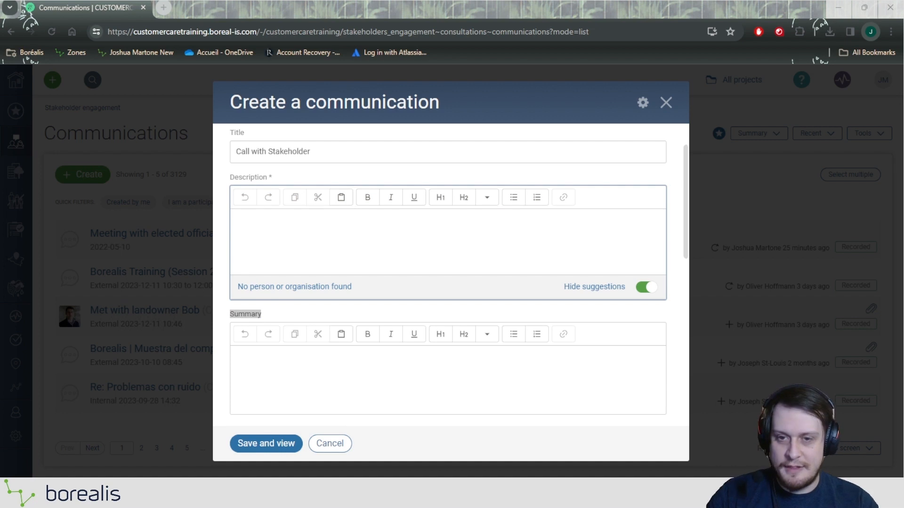
Step: Paste the call description, replacing the [Stakeholder Name] placeholder with 'a Stakeholder'
{"action": "left_click", "coordinate": [359, 232]}
{"action": "type", "text": "Had a phonecall with [Stakeholder Name] about the project effecting their area. They request more information and a project Map\""}
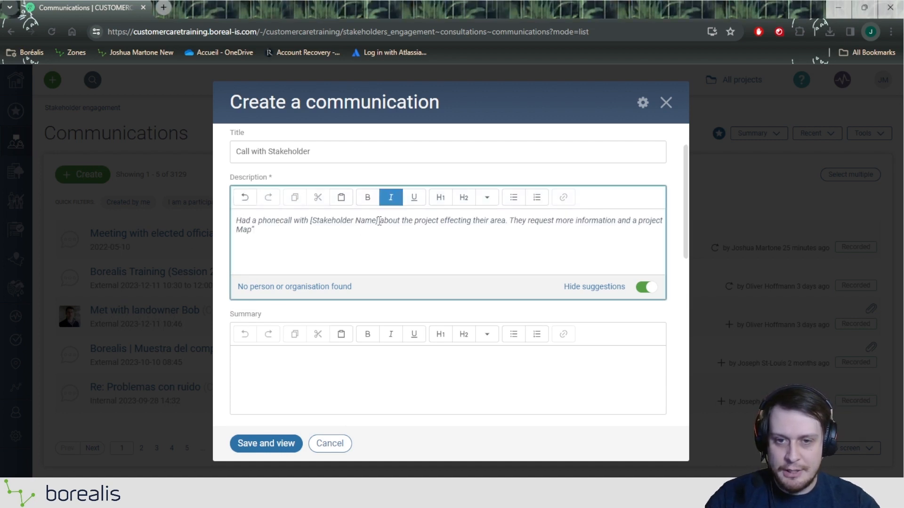
{"action": "left_click_drag", "start_coordinate": [379, 221], "coordinate": [314, 222]}
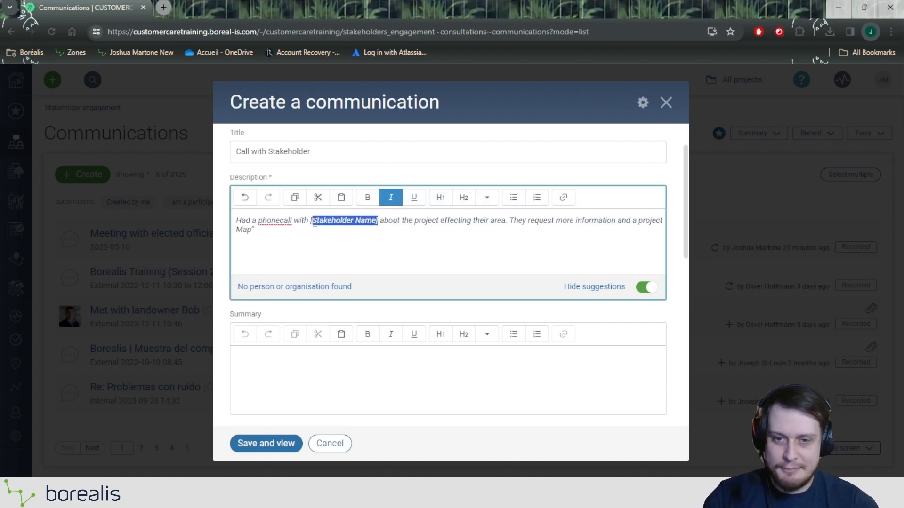
{"action": "key", "text": "BackSpace"}
{"action": "key", "text": "BackSpace"}
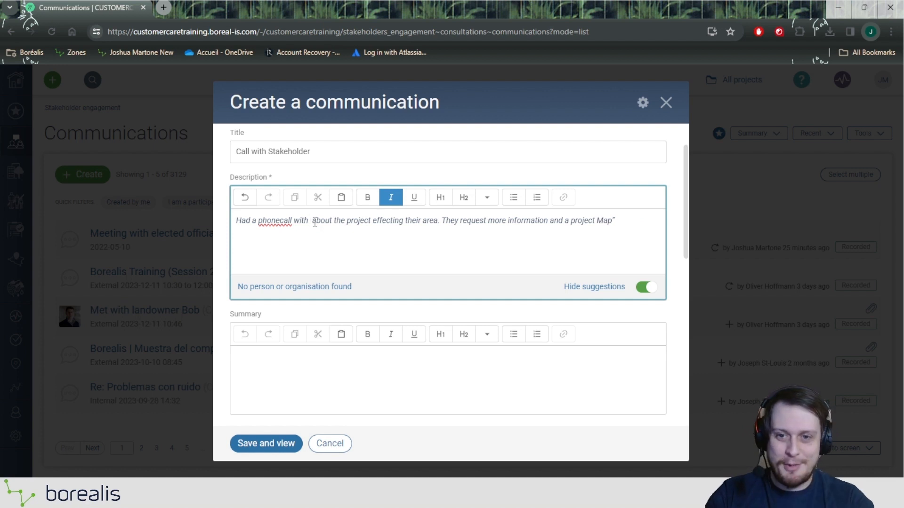
{"action": "key", "text": "BackSpace"}
{"action": "type", "text": "a Stakeholder"}
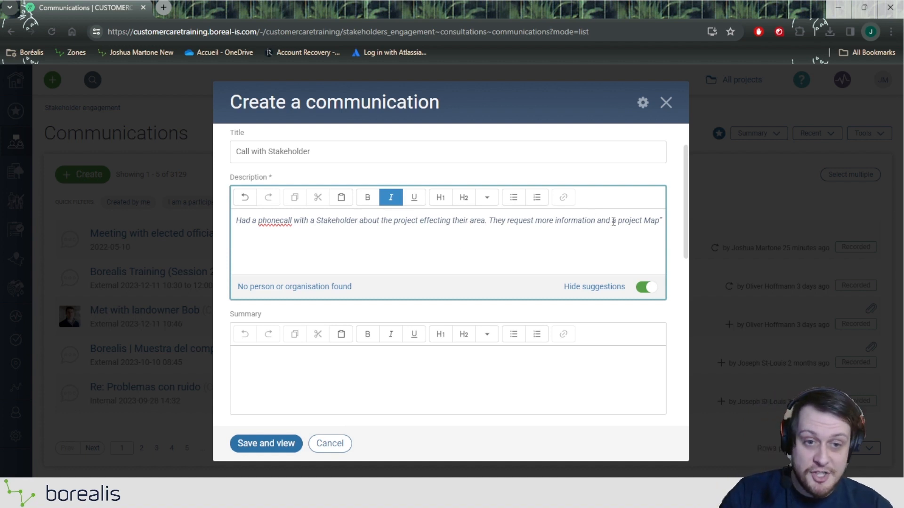
{"action": "left_click", "coordinate": [664, 218]}
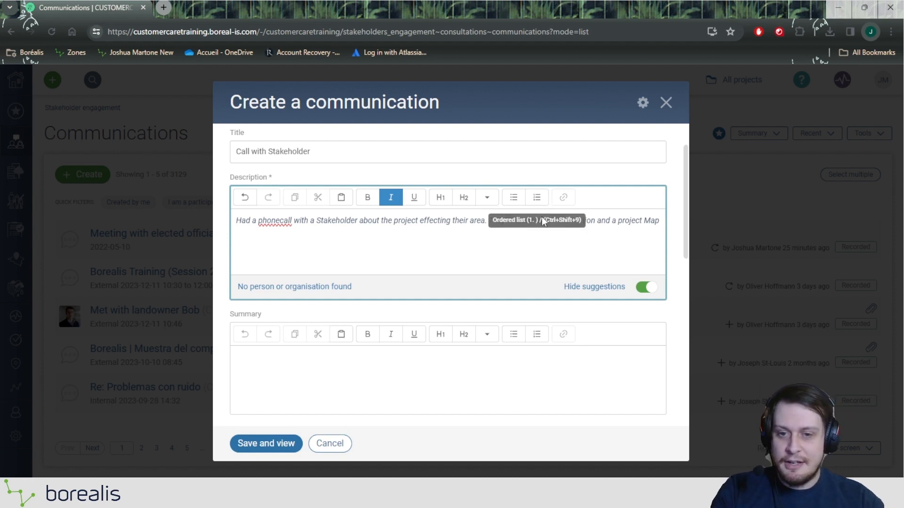
{"action": "scroll", "coordinate": [471, 263], "scroll_direction": "down", "scroll_amount": 2}
{"action": "left_click", "coordinate": [408, 317]}
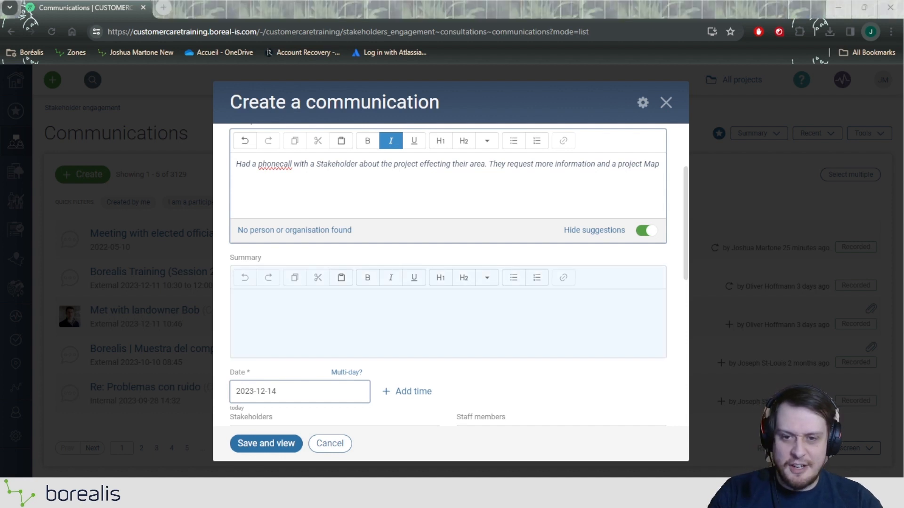
Step: Paste the five linked summary lines, from Introduction to Communications to Link a New Communication
{"action": "left_click", "coordinate": [363, 299]}
{"action": "type", "text": "Introduction to Communications Create and Edit your Communications Add Participants Effectively Manage Stakeholder Positions Within a Communication Link a New Communication to a Engagement plan"}
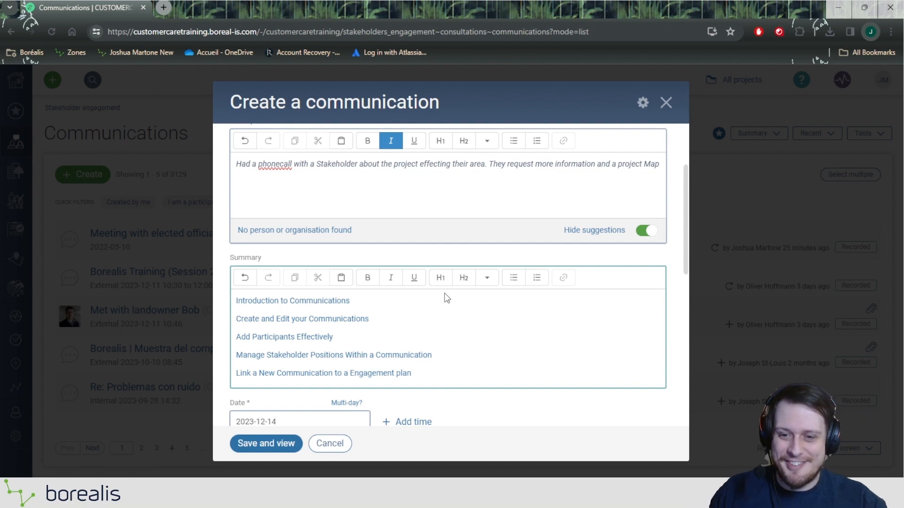
{"action": "scroll", "coordinate": [448, 301], "scroll_direction": "down", "scroll_amount": 1}
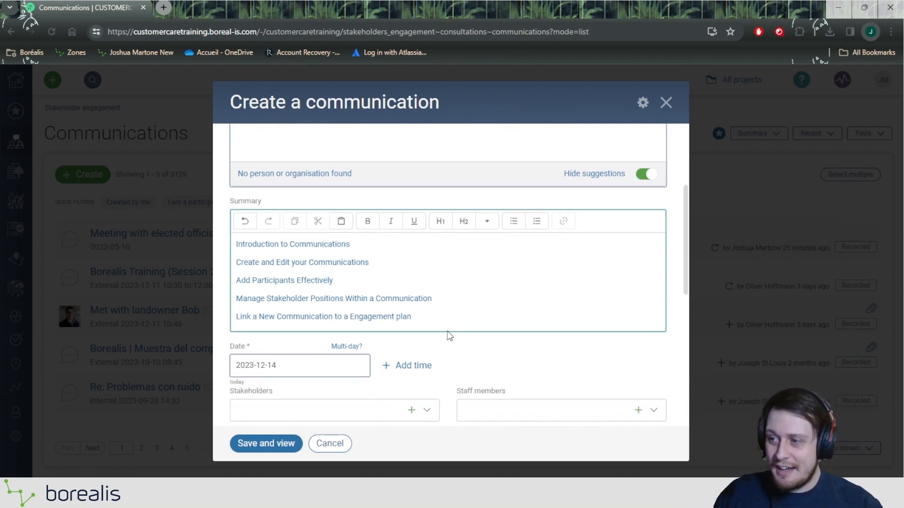
{"action": "scroll", "coordinate": [447, 331], "scroll_direction": "down", "scroll_amount": 1}
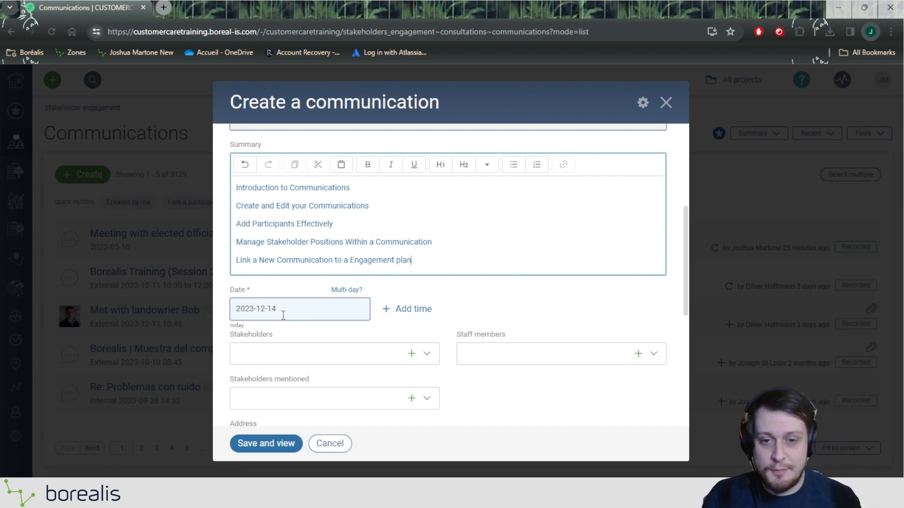
{"action": "left_click", "coordinate": [283, 315]}
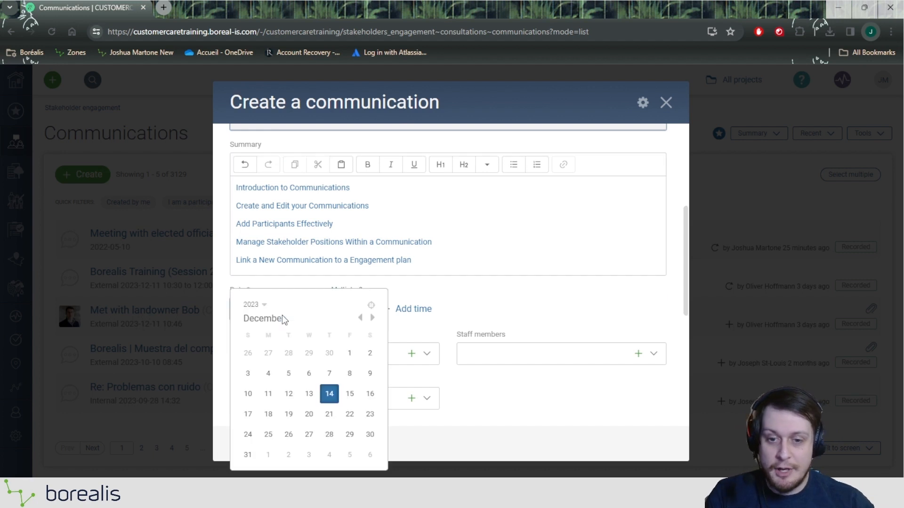
{"action": "left_click", "coordinate": [270, 395]}
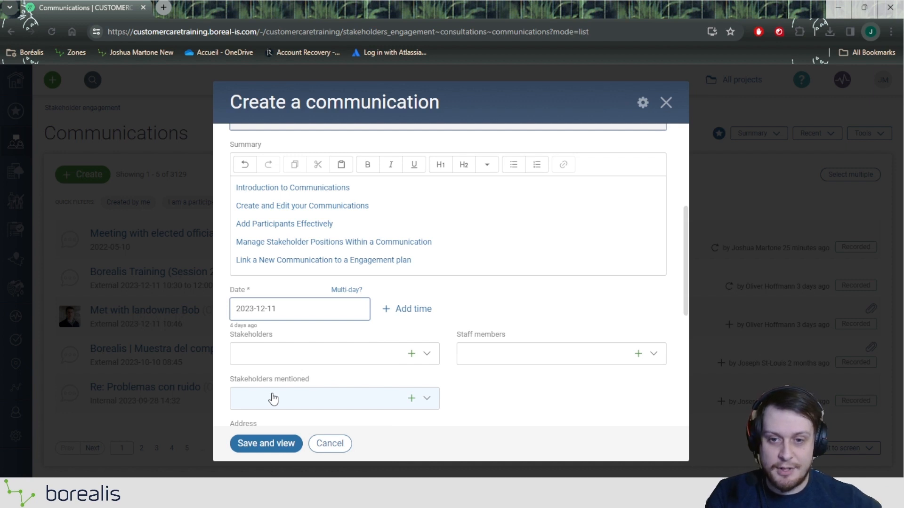
{"action": "scroll", "coordinate": [289, 402], "scroll_direction": "down", "scroll_amount": 2}
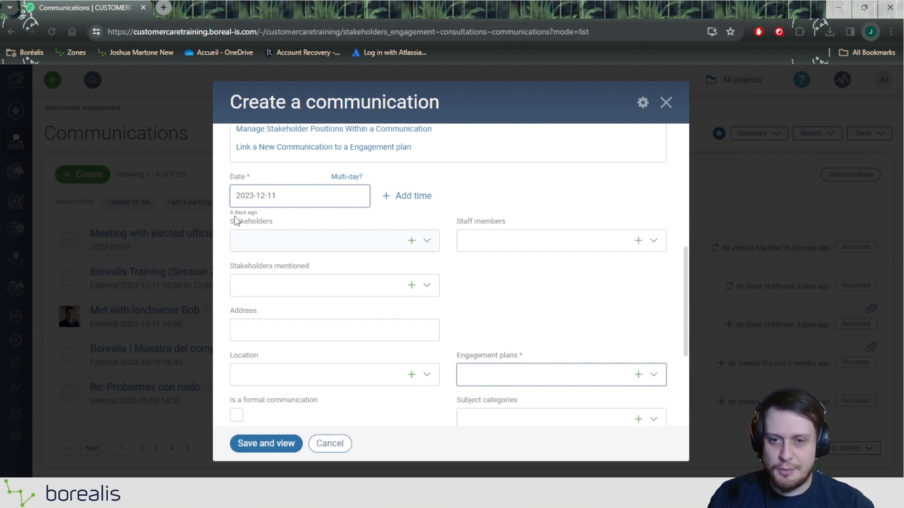
Step: Add the Local Community Group member (Member role) and an Australian Olive Assoc contact as stakeholders
{"action": "left_click", "coordinate": [262, 239]}
{"action": "scroll", "coordinate": [327, 263], "scroll_direction": "down", "scroll_amount": 5}
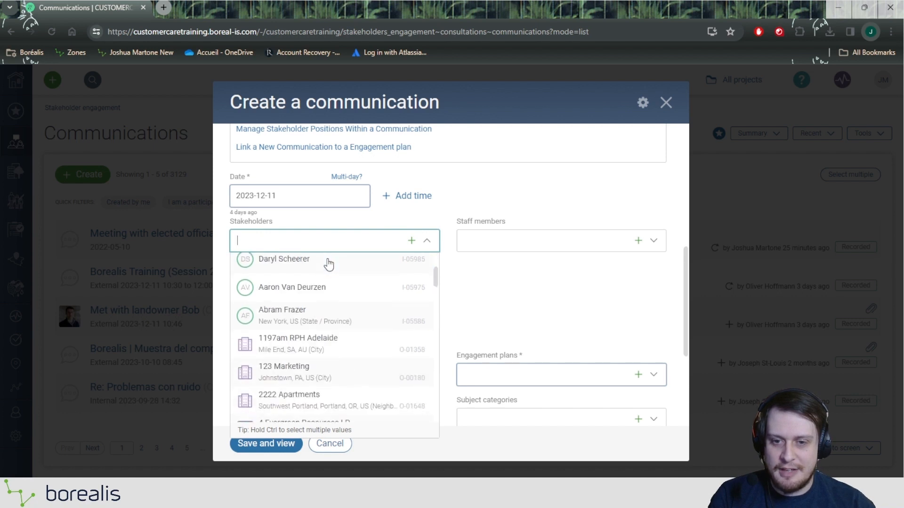
{"action": "scroll", "coordinate": [329, 265], "scroll_direction": "down", "scroll_amount": 10}
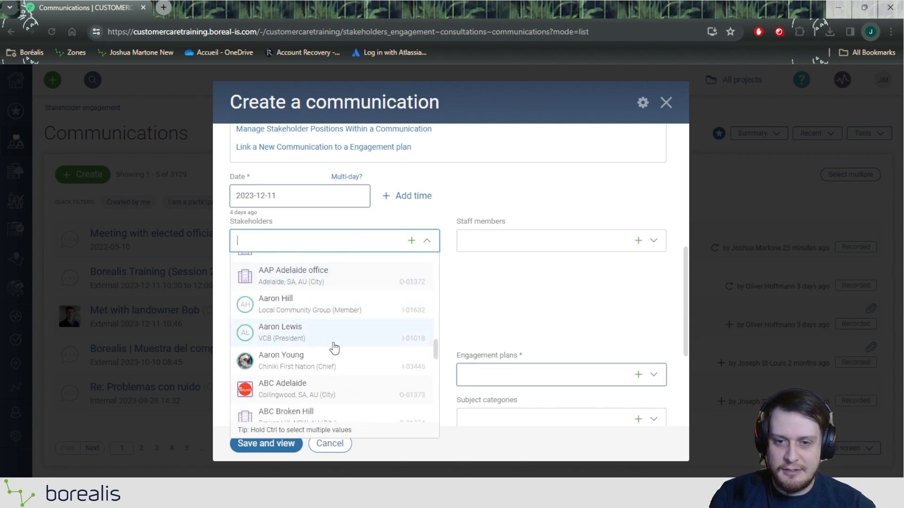
{"action": "left_click", "coordinate": [254, 305]}
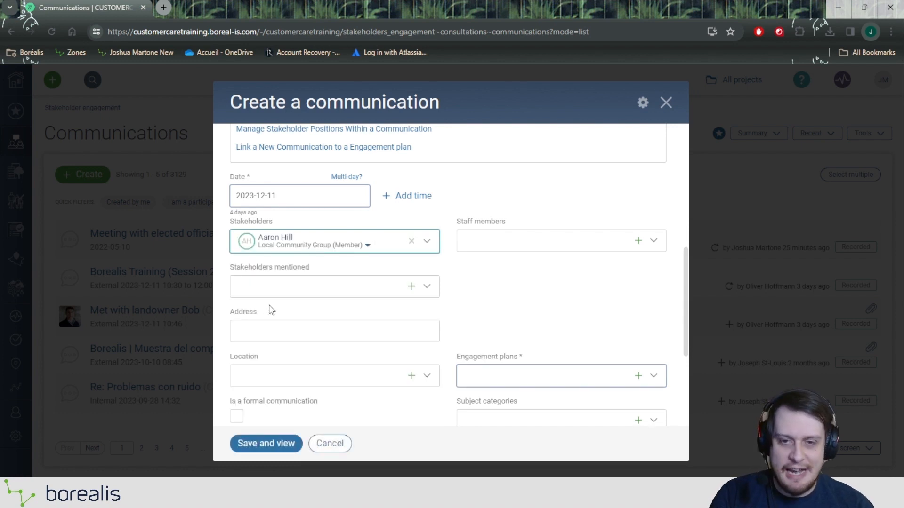
{"action": "left_click", "coordinate": [368, 248]}
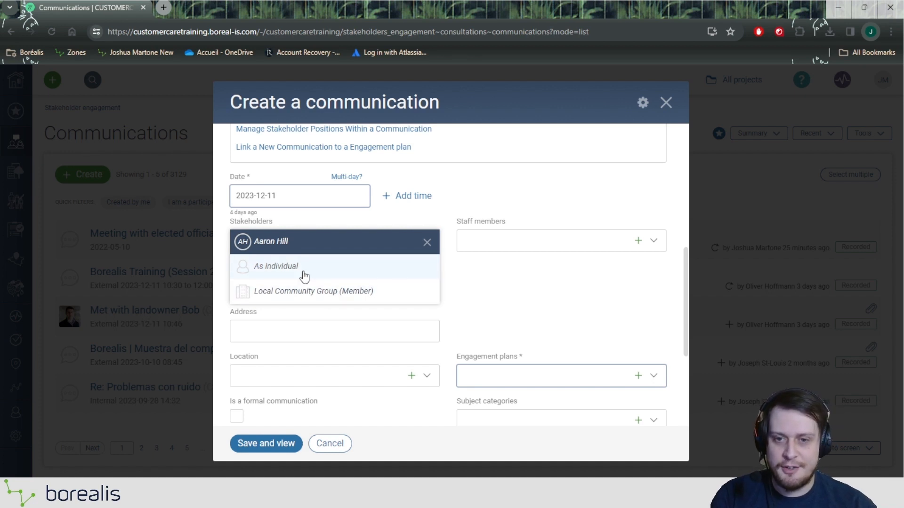
{"action": "left_click", "coordinate": [304, 292]}
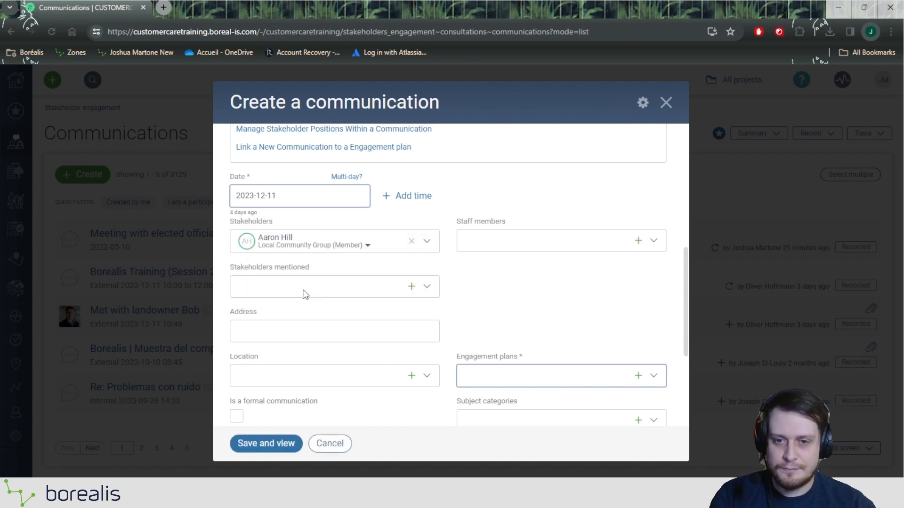
{"action": "left_click", "coordinate": [388, 246]}
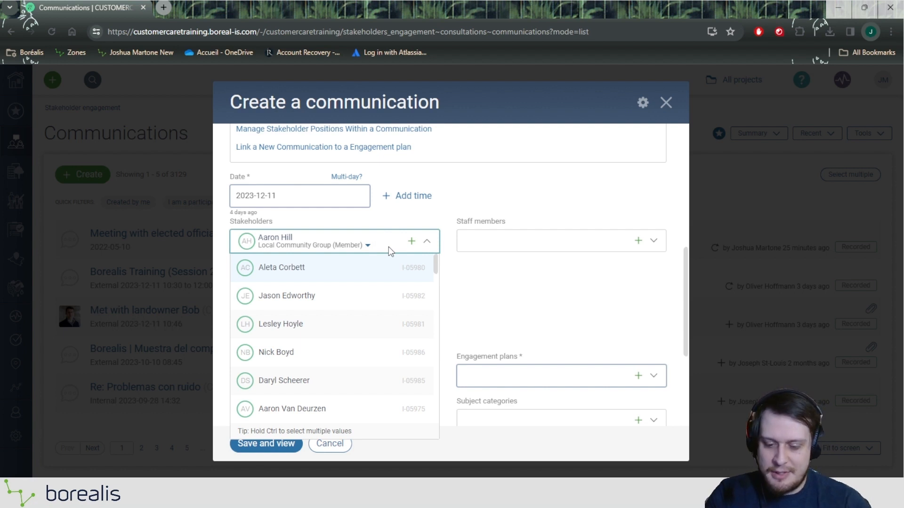
{"action": "type", "text": "Lisa"}
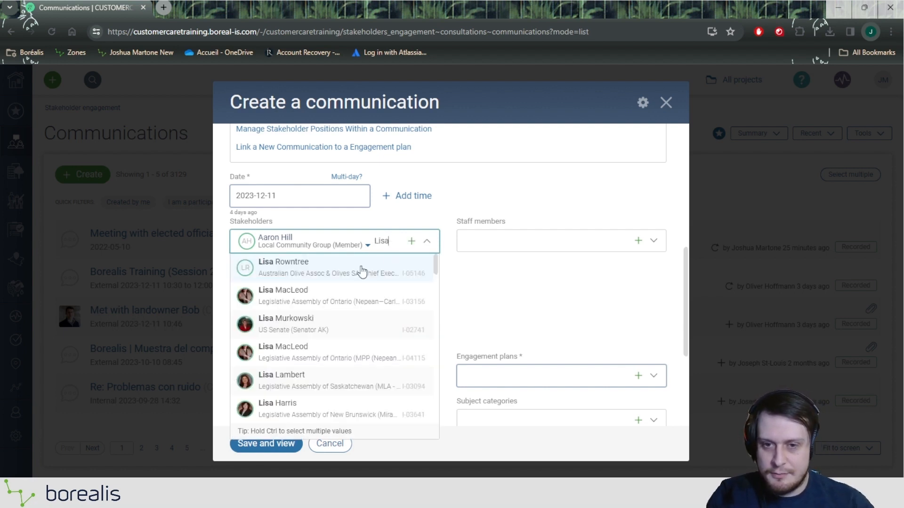
{"action": "left_click", "coordinate": [328, 269]}
{"action": "left_click", "coordinate": [530, 294]}
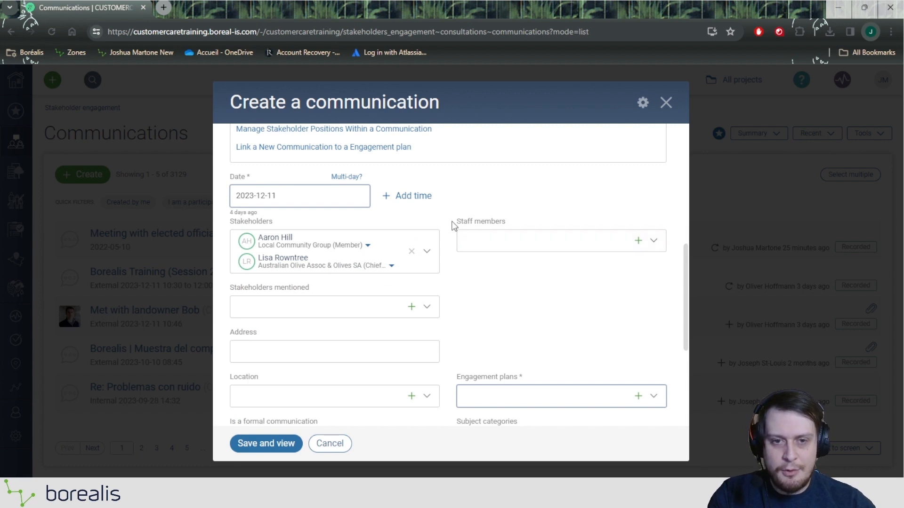
{"action": "left_click_drag", "start_coordinate": [453, 222], "coordinate": [519, 221]}
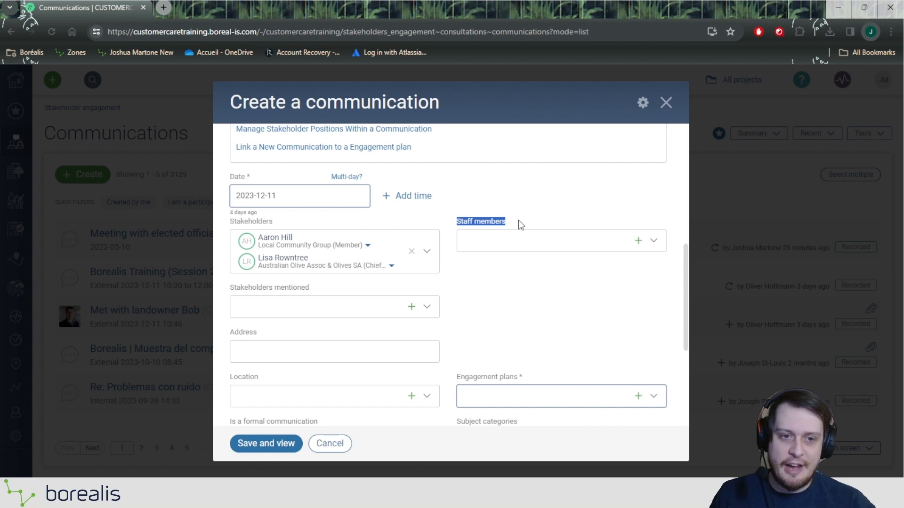
Step: Pick two staff members from the Staff members dropdown list
{"action": "left_click", "coordinate": [538, 241]}
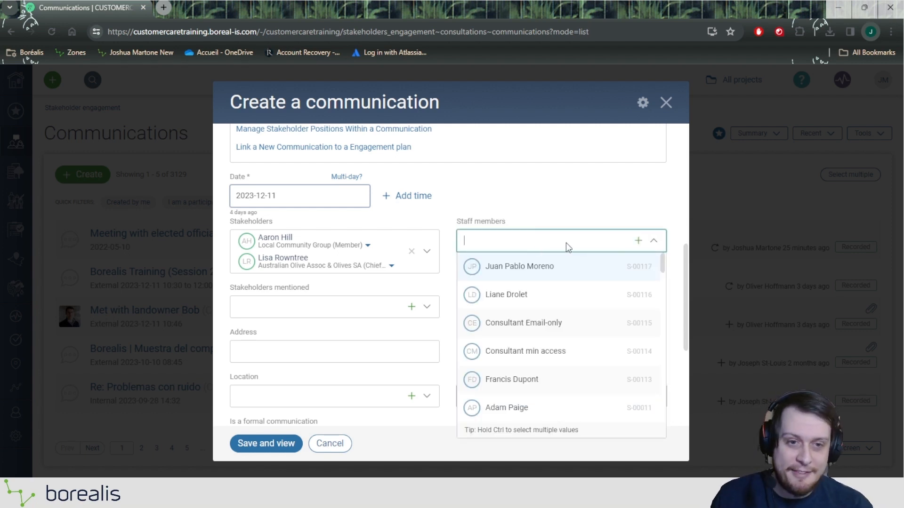
{"action": "left_click_drag", "start_coordinate": [456, 225], "coordinate": [538, 236]}
{"action": "left_click", "coordinate": [536, 240]}
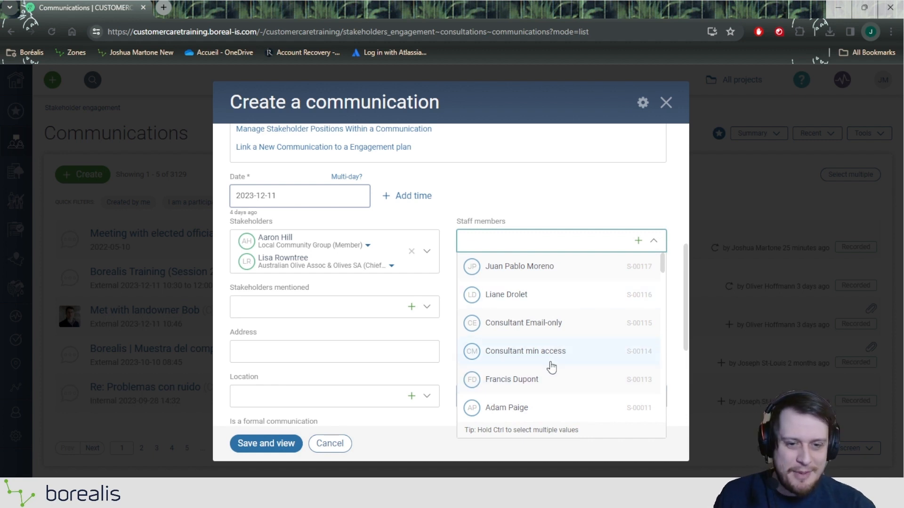
{"action": "scroll", "coordinate": [549, 365], "scroll_direction": "down", "scroll_amount": 1}
{"action": "type", "text": "Joshua"}
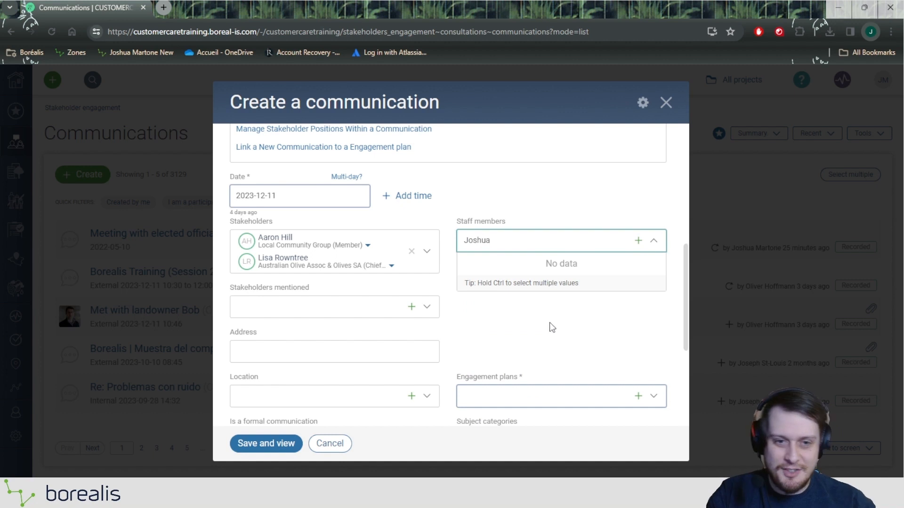
{"action": "left_click", "coordinate": [533, 247]}
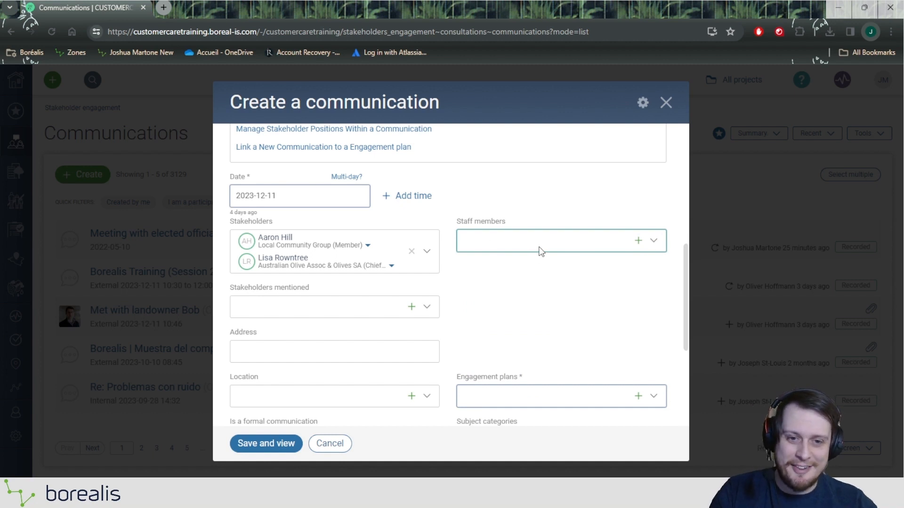
{"action": "left_click", "coordinate": [541, 251]}
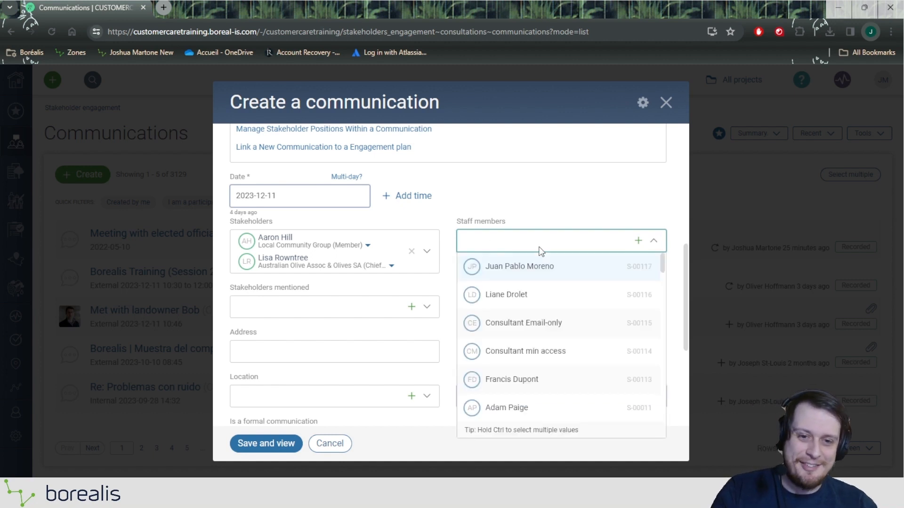
{"action": "left_click", "coordinate": [541, 297]}
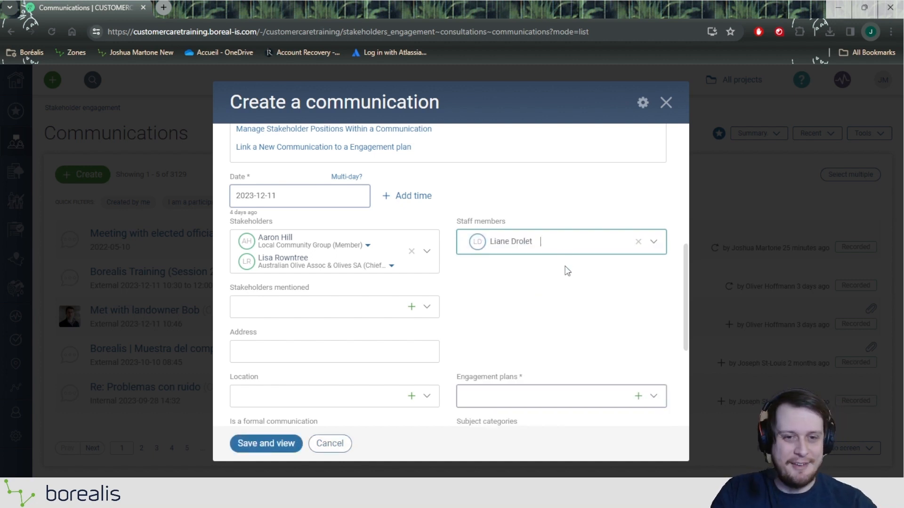
{"action": "left_click", "coordinate": [565, 253]}
{"action": "scroll", "coordinate": [546, 339], "scroll_direction": "down", "scroll_amount": 1}
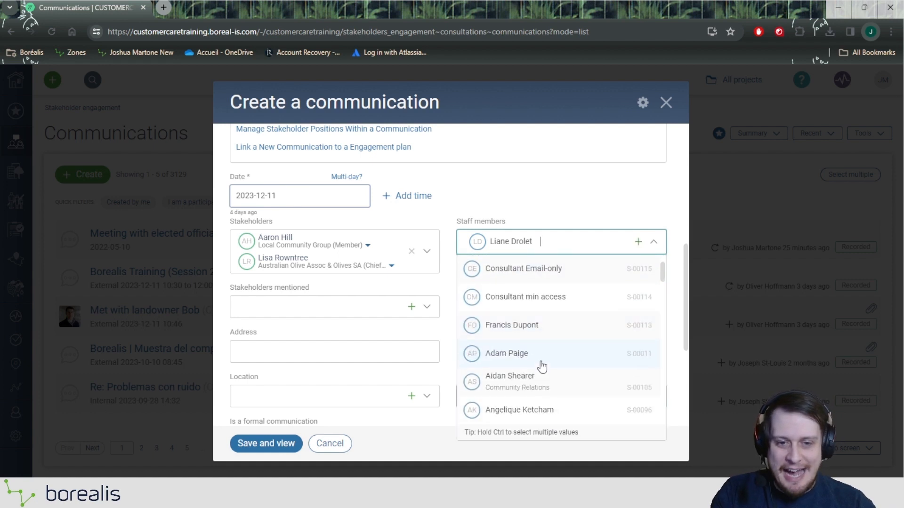
{"action": "left_click", "coordinate": [542, 365]}
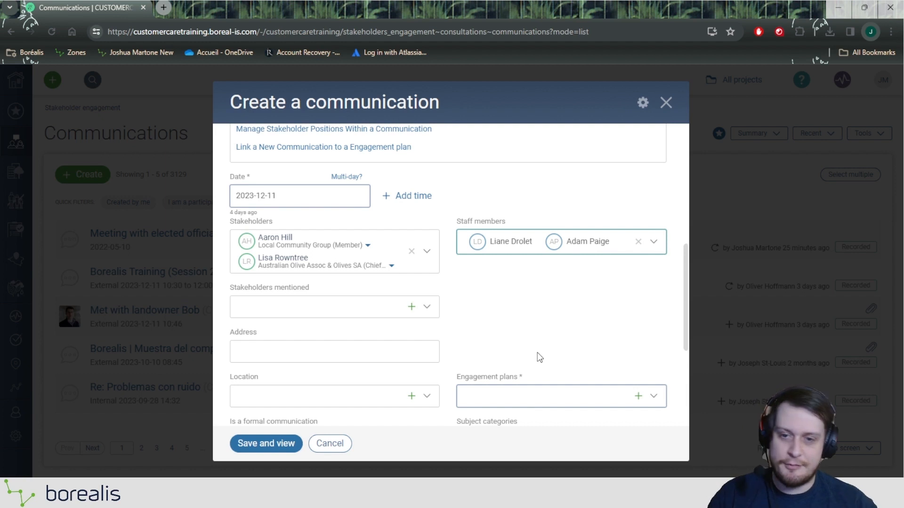
{"action": "scroll", "coordinate": [540, 358], "scroll_direction": "down", "scroll_amount": 2}
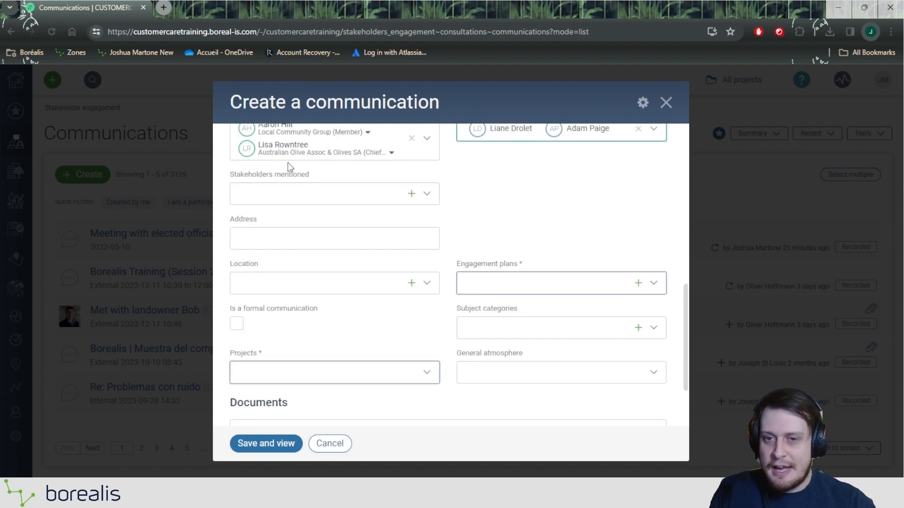
{"action": "left_click_drag", "start_coordinate": [227, 177], "coordinate": [300, 178]}
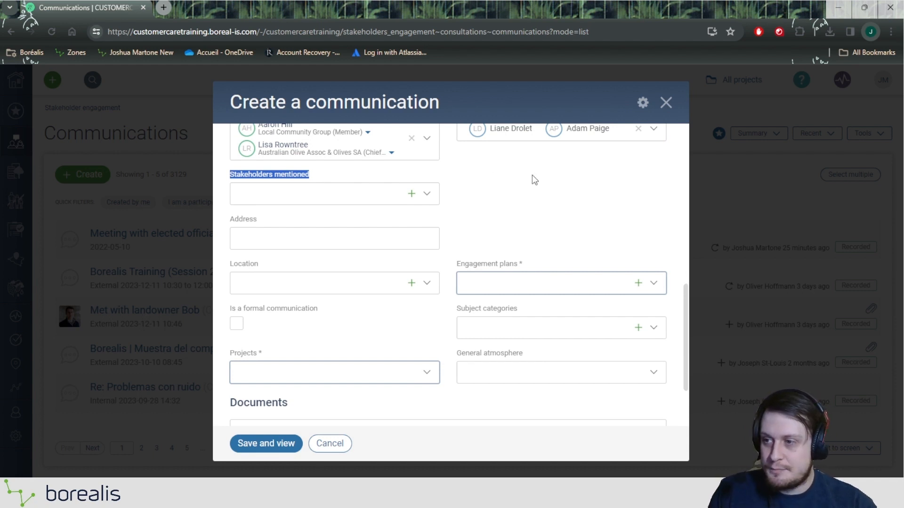
{"action": "left_click", "coordinate": [231, 224]}
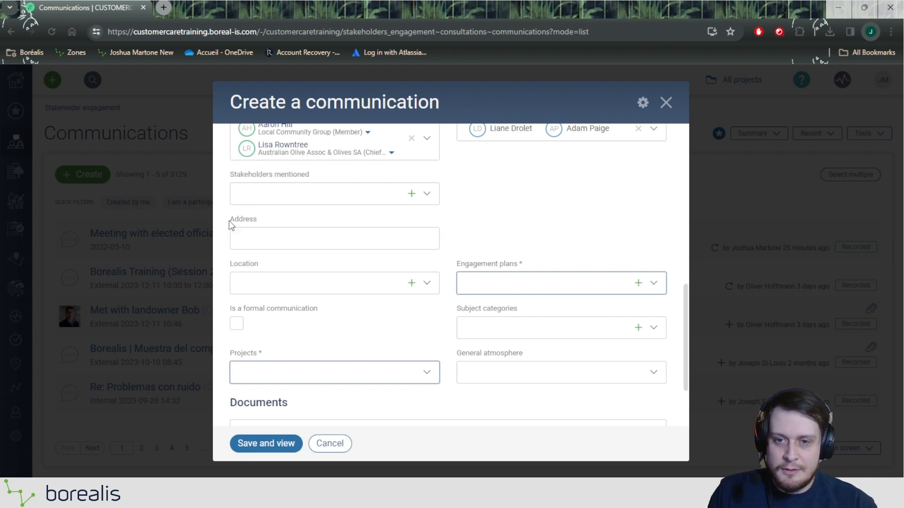
{"action": "left_click_drag", "start_coordinate": [231, 225], "coordinate": [261, 227]}
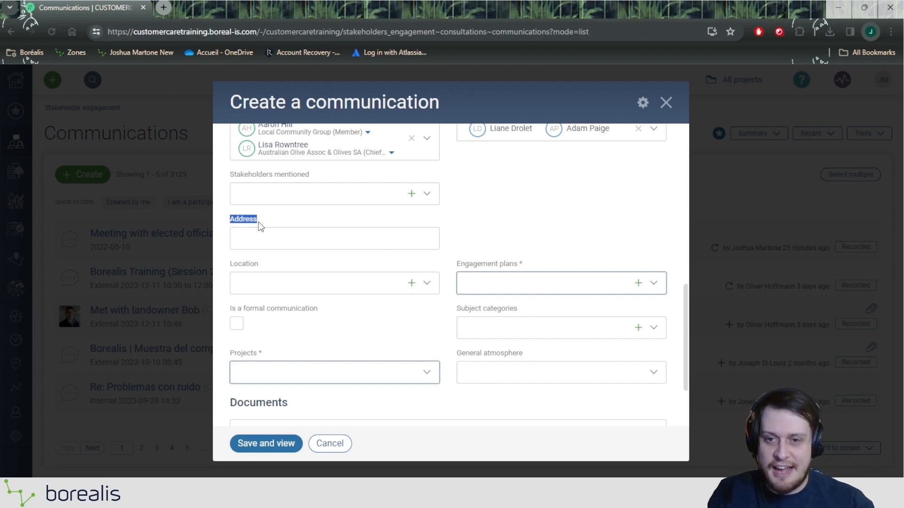
{"action": "left_click", "coordinate": [268, 239]}
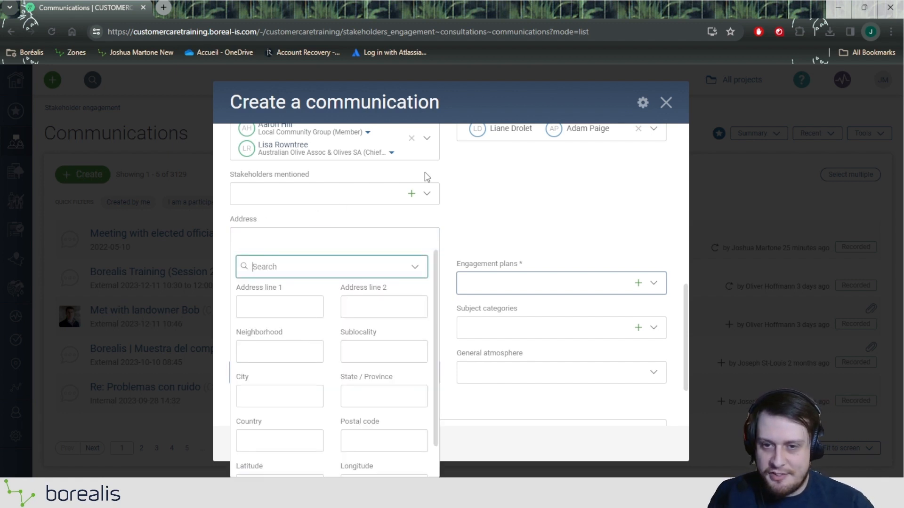
{"action": "type", "text": "120"}
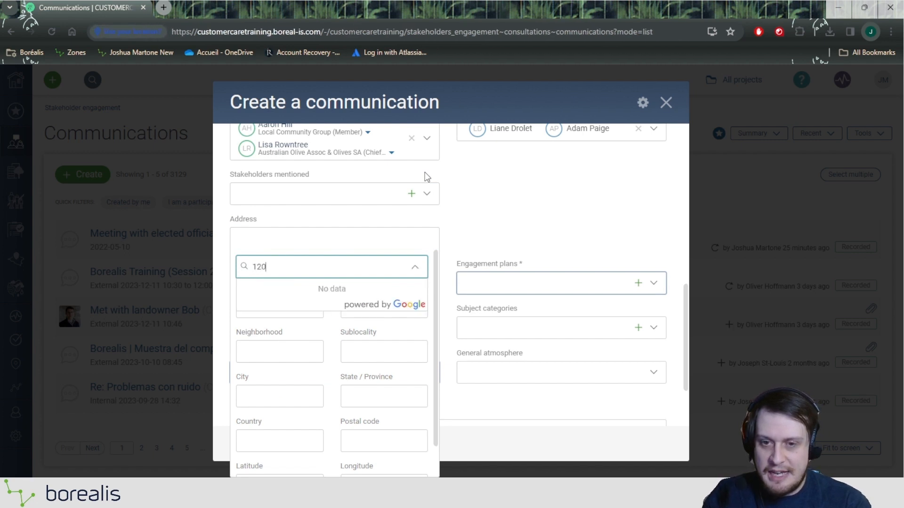
{"action": "key", "text": "BackSpace"}
{"action": "key", "text": "BackSpace"}
{"action": "key", "text": "BackSpace"}
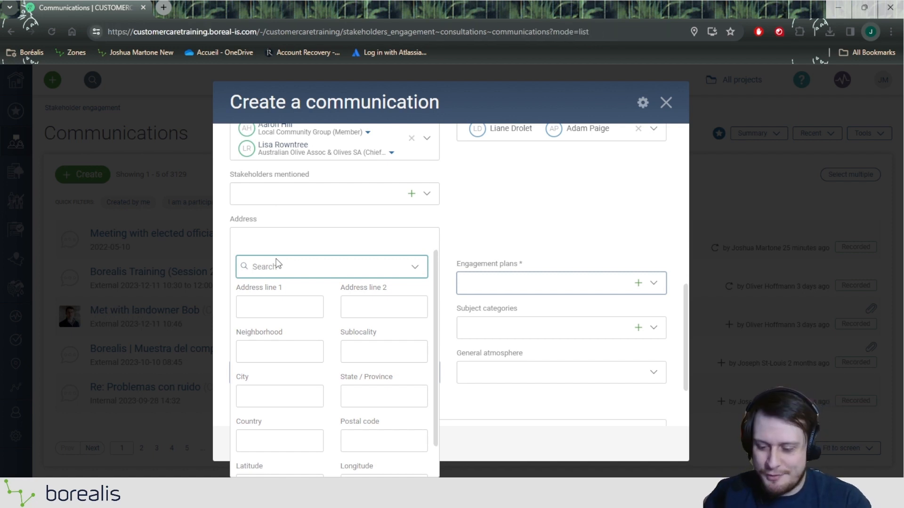
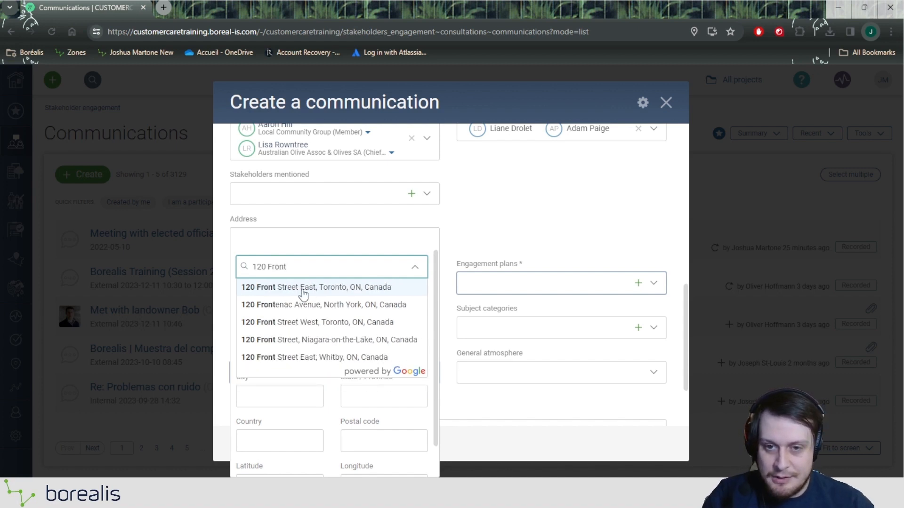
{"action": "left_click", "coordinate": [302, 289]}
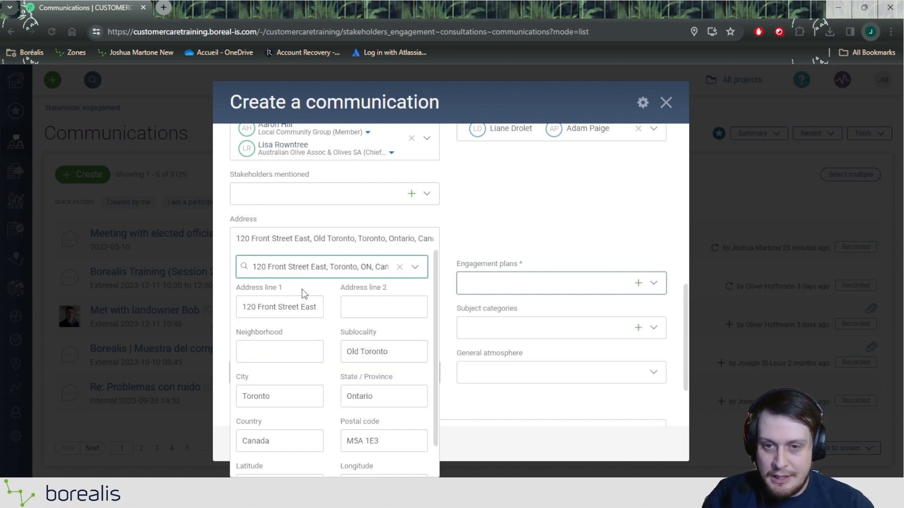
{"action": "left_click", "coordinate": [531, 216]}
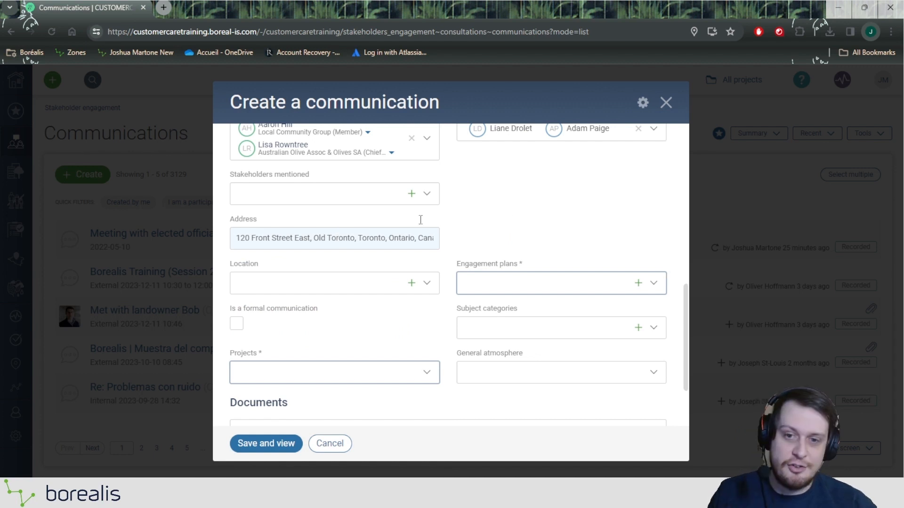
Step: Link the Deer River Wind Farm Community Engagement plan to the communication
{"action": "scroll", "coordinate": [509, 208], "scroll_direction": "down", "scroll_amount": 2}
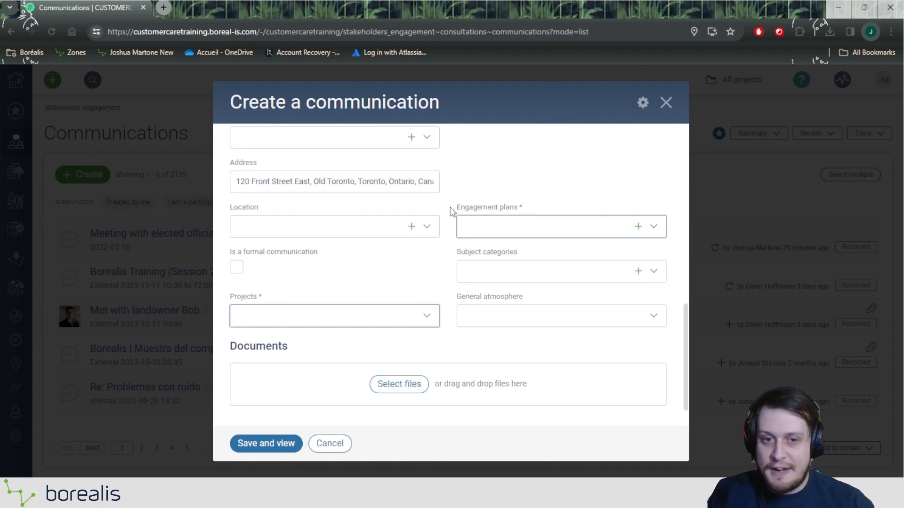
{"action": "left_click_drag", "start_coordinate": [451, 207], "coordinate": [531, 212]}
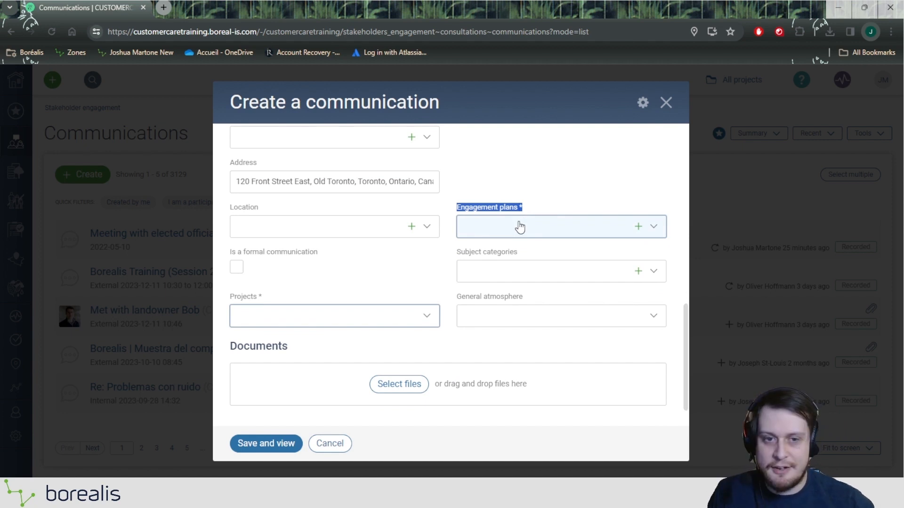
{"action": "left_click", "coordinate": [520, 227]}
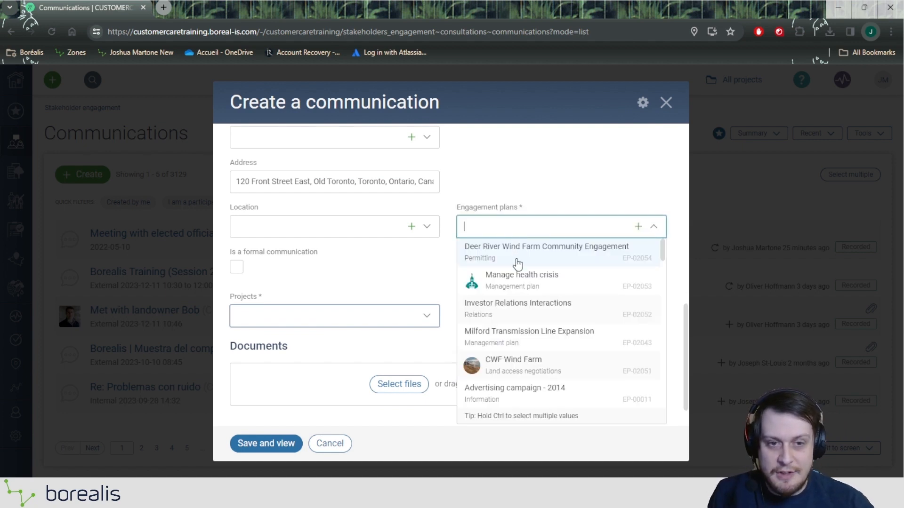
{"action": "left_click", "coordinate": [517, 262]}
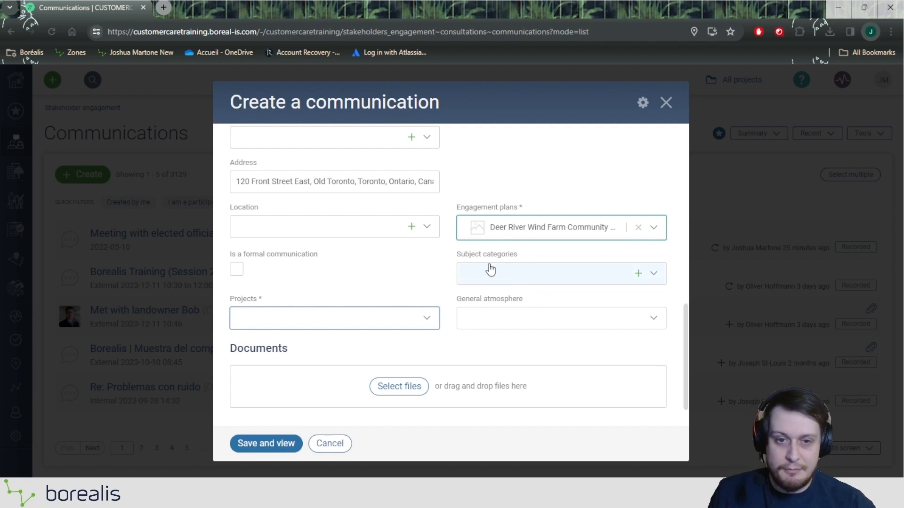
Step: Tag the call with subject categories Environment - Dams and Environment - Visual amenity
{"action": "left_click_drag", "start_coordinate": [436, 263], "coordinate": [526, 255]}
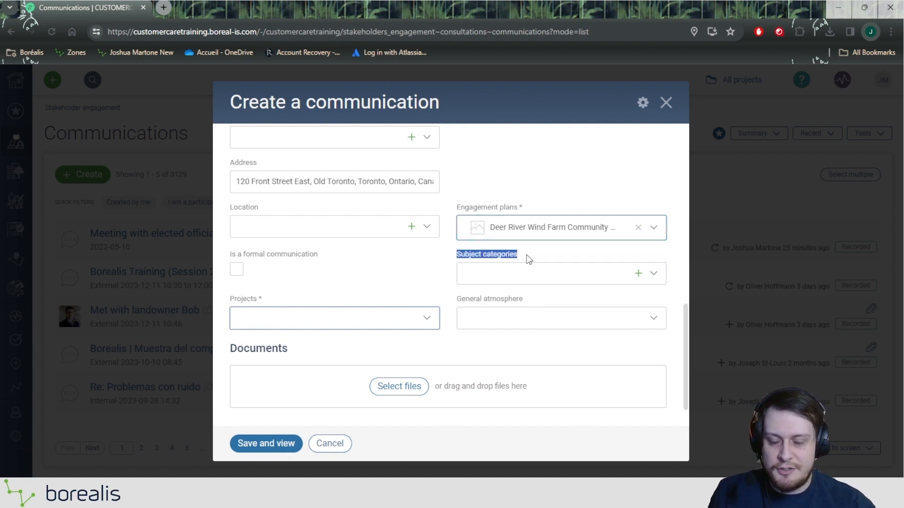
{"action": "left_click", "coordinate": [515, 272]}
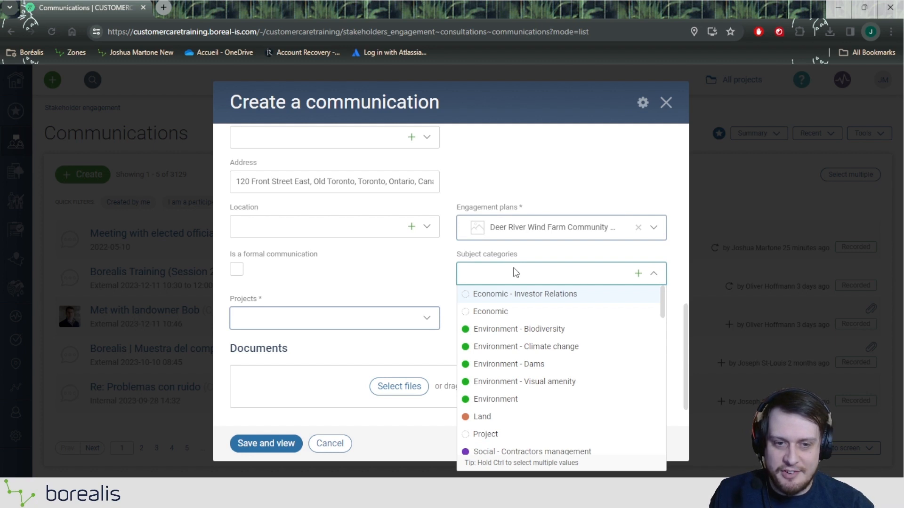
{"action": "left_click", "coordinate": [525, 363]}
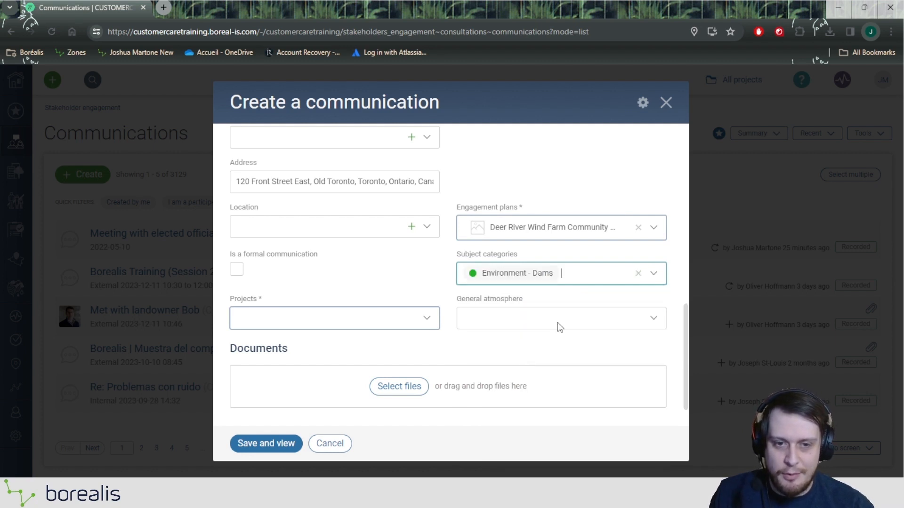
{"action": "left_click", "coordinate": [579, 277]}
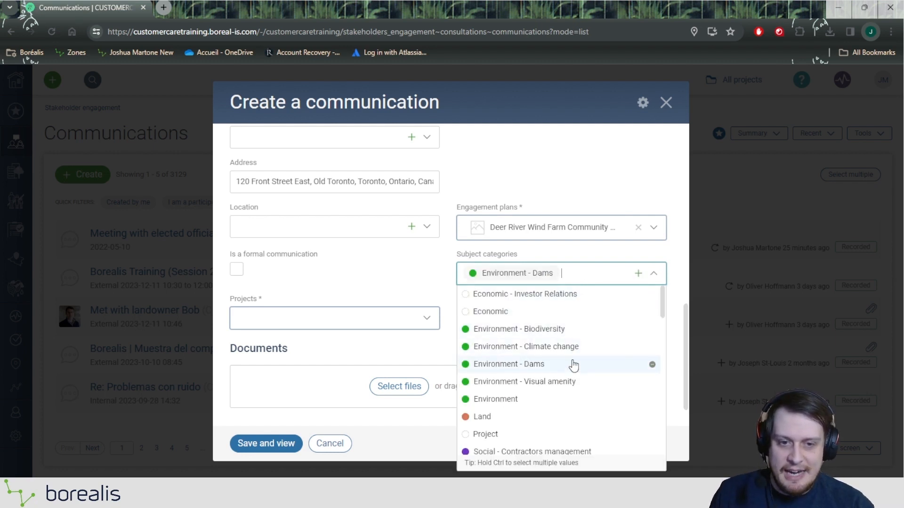
{"action": "left_click", "coordinate": [568, 382]}
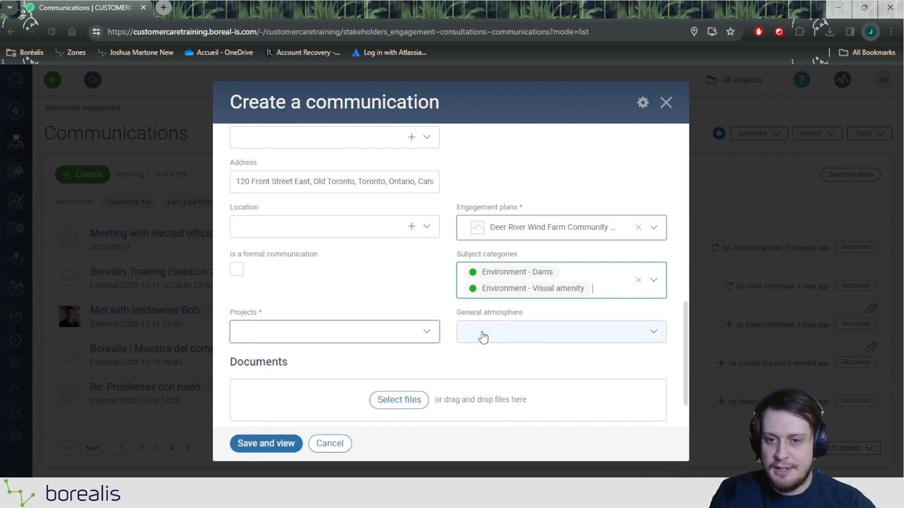
Step: Assign the communication to the Canada project
{"action": "left_click_drag", "start_coordinate": [230, 314], "coordinate": [272, 320]}
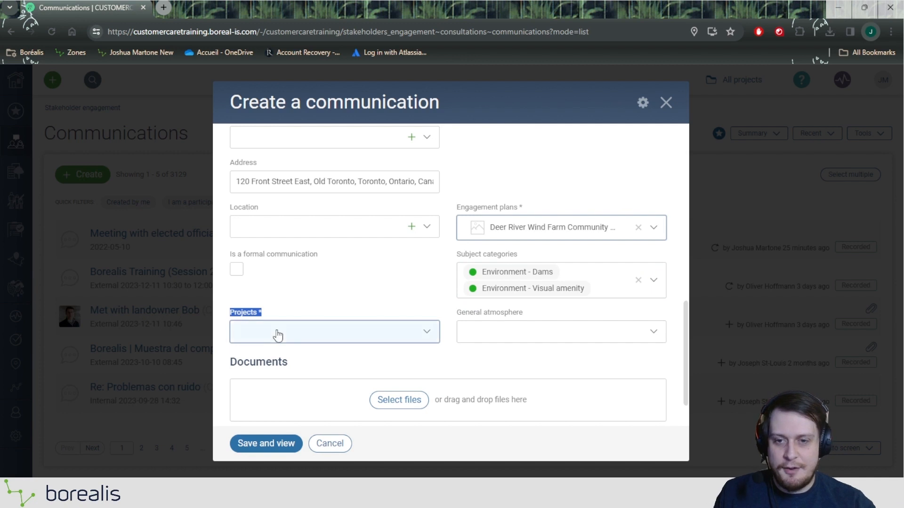
{"action": "left_click", "coordinate": [276, 333]}
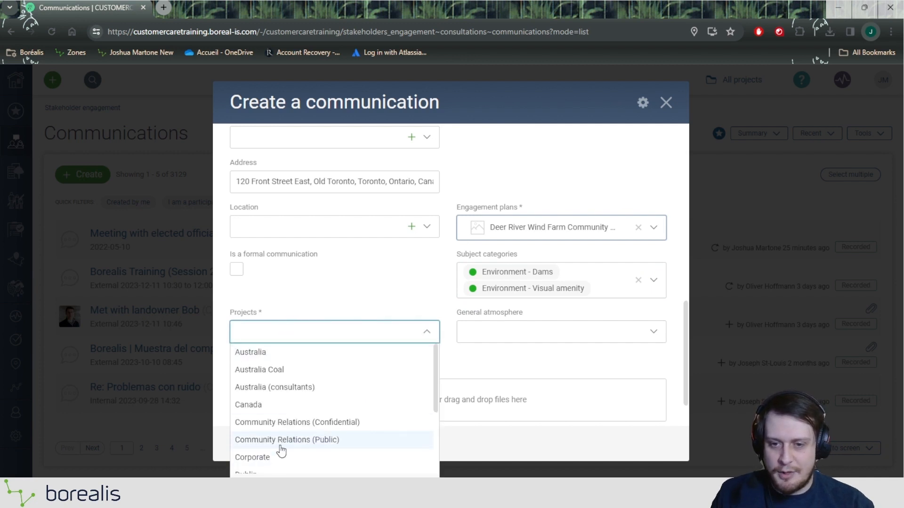
{"action": "scroll", "coordinate": [278, 450], "scroll_direction": "down", "scroll_amount": 1}
{"action": "scroll", "coordinate": [272, 411], "scroll_direction": "up", "scroll_amount": 1}
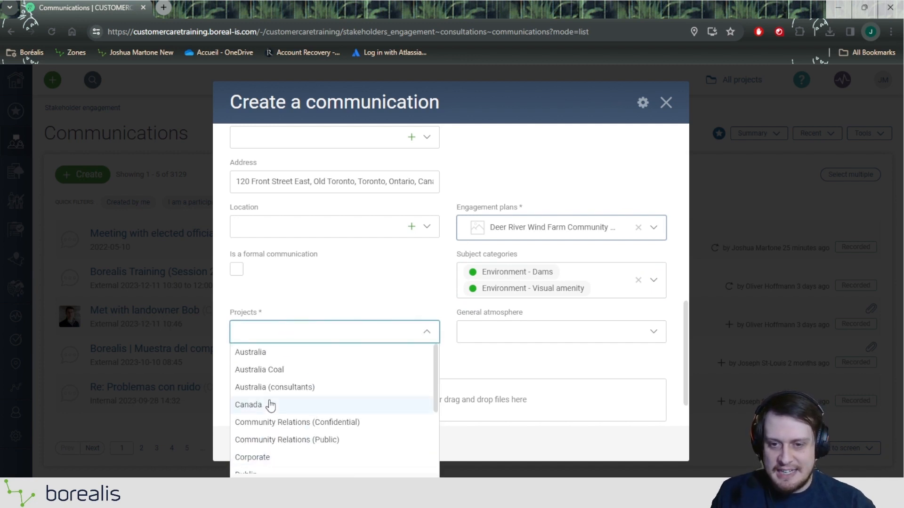
{"action": "left_click", "coordinate": [267, 405]}
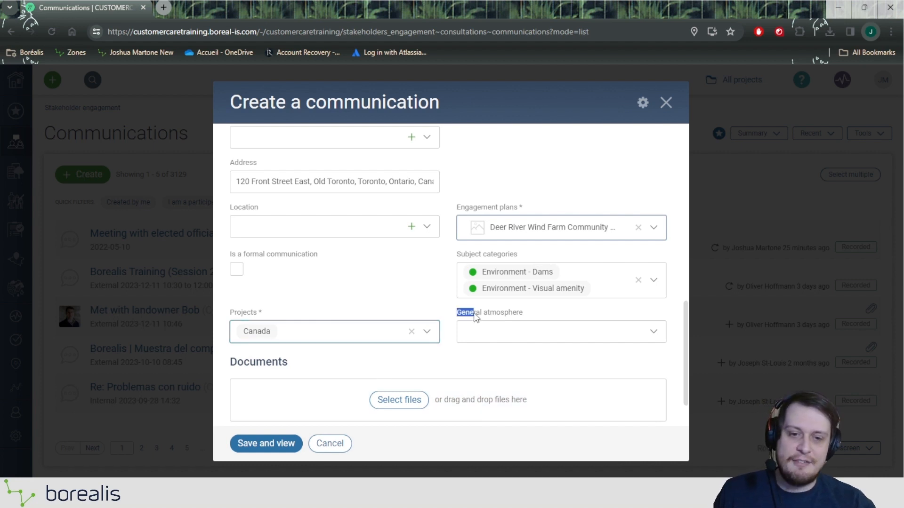
Step: Set the general atmosphere to Positive
{"action": "left_click_drag", "start_coordinate": [473, 313], "coordinate": [531, 317]}
{"action": "left_click", "coordinate": [521, 324]}
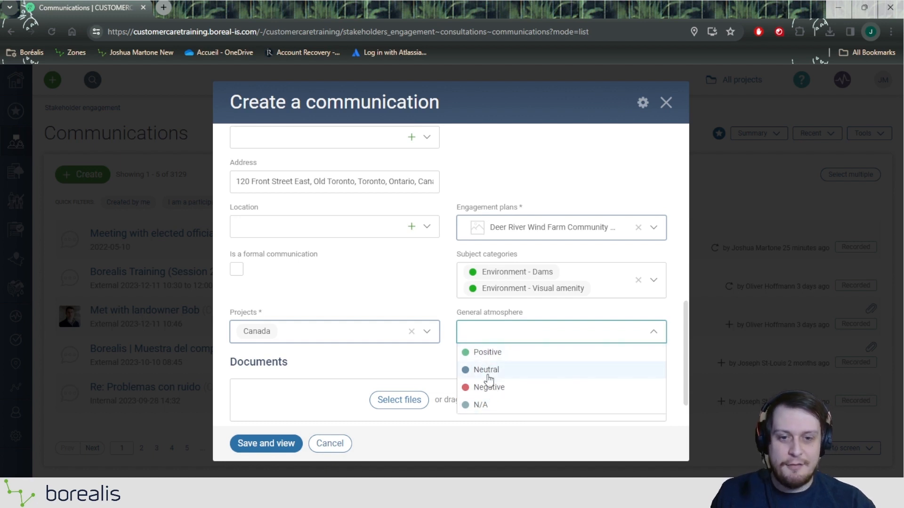
{"action": "left_click", "coordinate": [489, 352]}
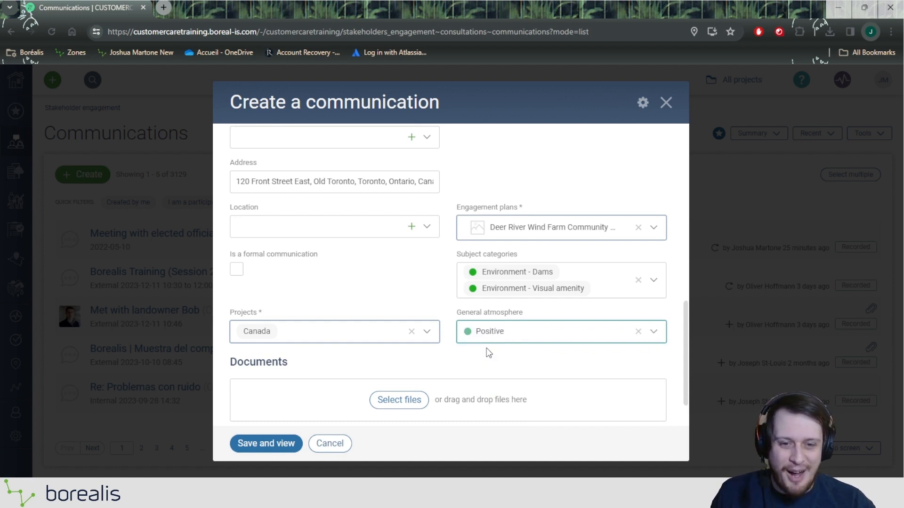
{"action": "scroll", "coordinate": [489, 353], "scroll_direction": "down", "scroll_amount": 1}
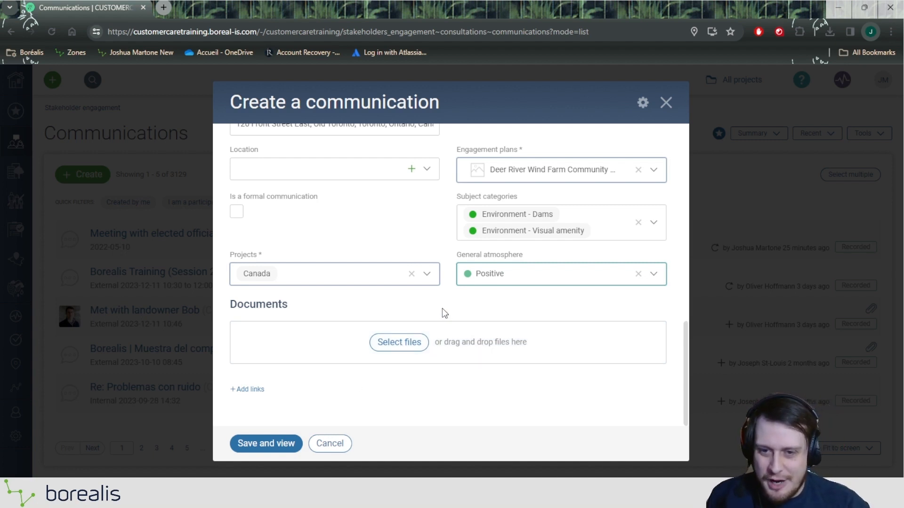
Step: Add an empty link entry under Documents
{"action": "left_click", "coordinate": [259, 389]}
{"action": "scroll", "coordinate": [341, 375], "scroll_direction": "down", "scroll_amount": 2}
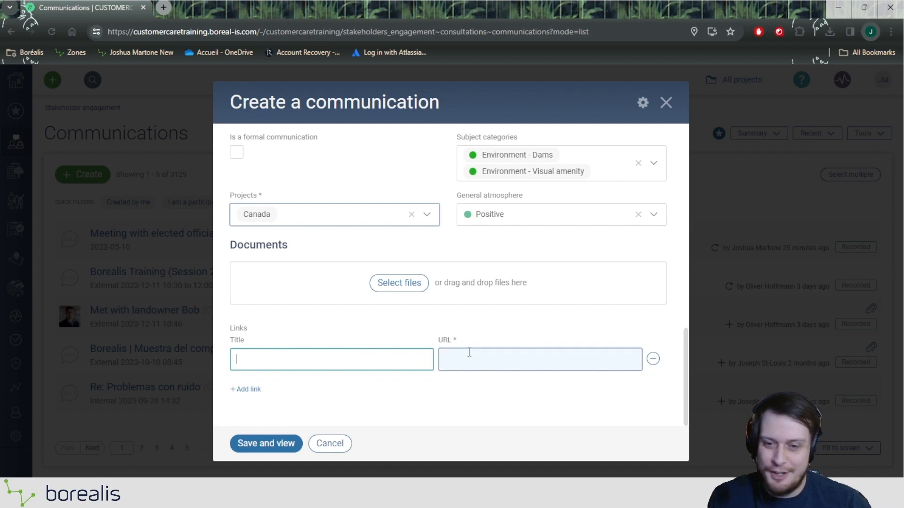
{"action": "scroll", "coordinate": [468, 352], "scroll_direction": "up", "scroll_amount": 10}
Step: Save the 'Call with Stakeholder' communication and view its record page
{"action": "scroll", "coordinate": [466, 325], "scroll_direction": "down", "scroll_amount": 8}
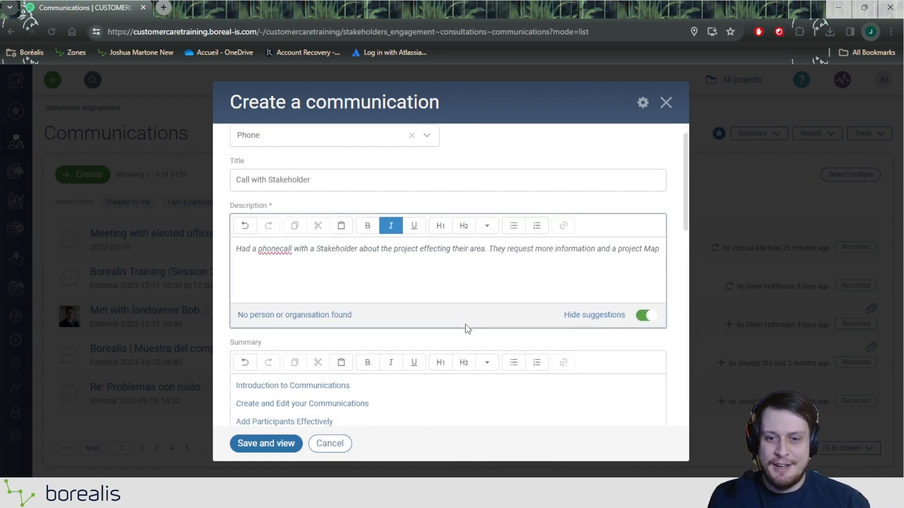
{"action": "scroll", "coordinate": [465, 324], "scroll_direction": "down", "scroll_amount": 2}
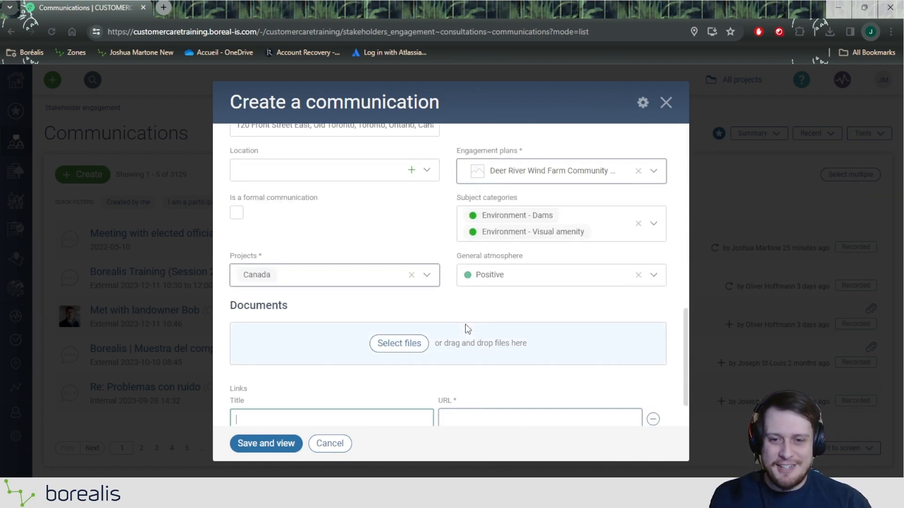
{"action": "scroll", "coordinate": [465, 324], "scroll_direction": "up", "scroll_amount": 10}
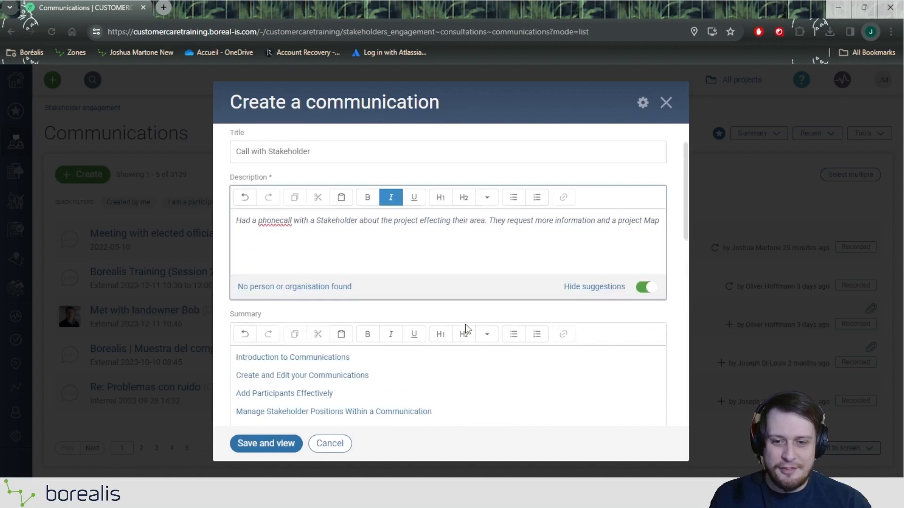
{"action": "left_click", "coordinate": [284, 444]}
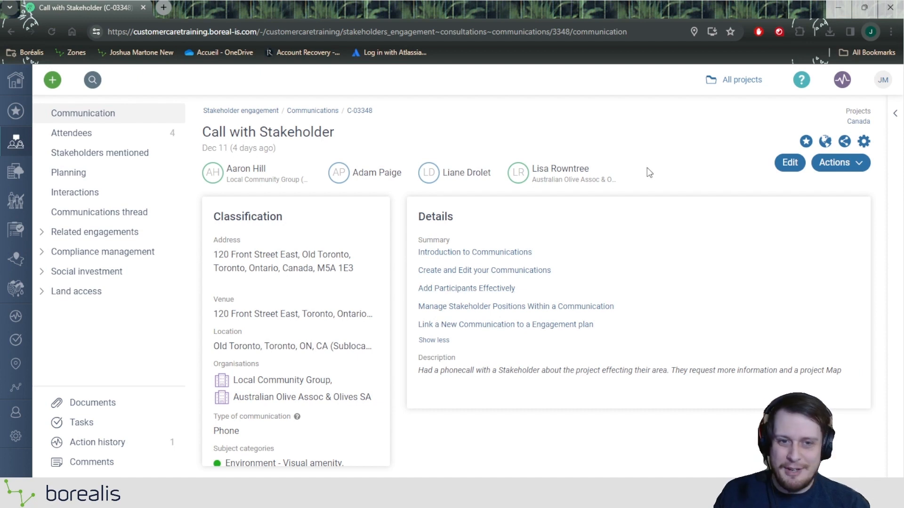
{"action": "left_click_drag", "start_coordinate": [647, 168], "coordinate": [207, 171]}
{"action": "left_click", "coordinate": [596, 140]}
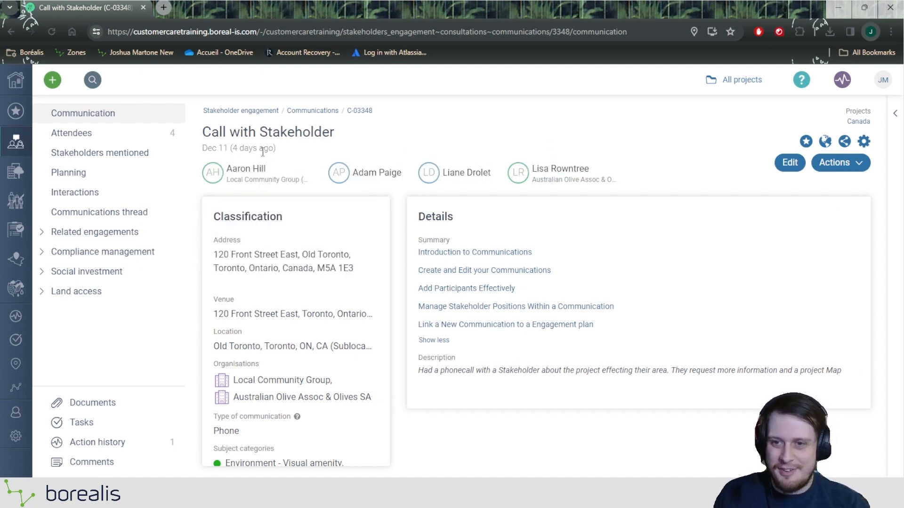
{"action": "left_click", "coordinate": [104, 140]}
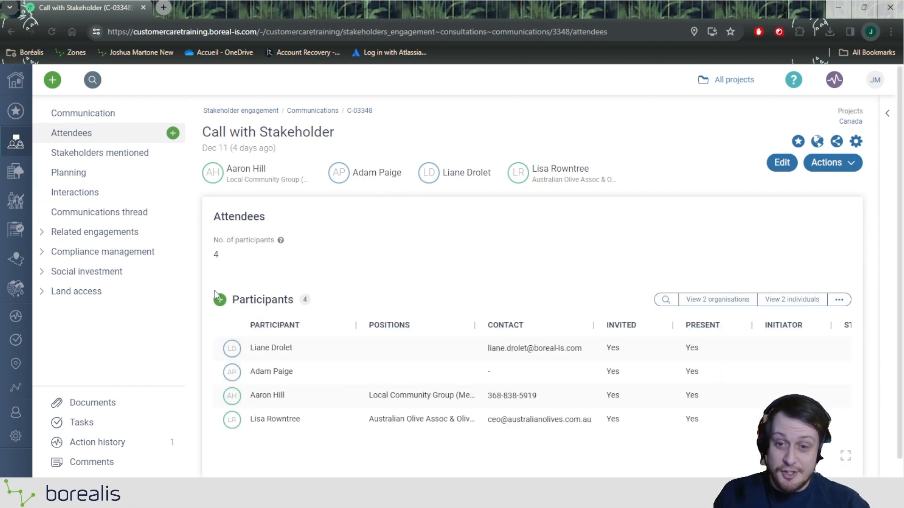
{"action": "left_click", "coordinate": [111, 119]}
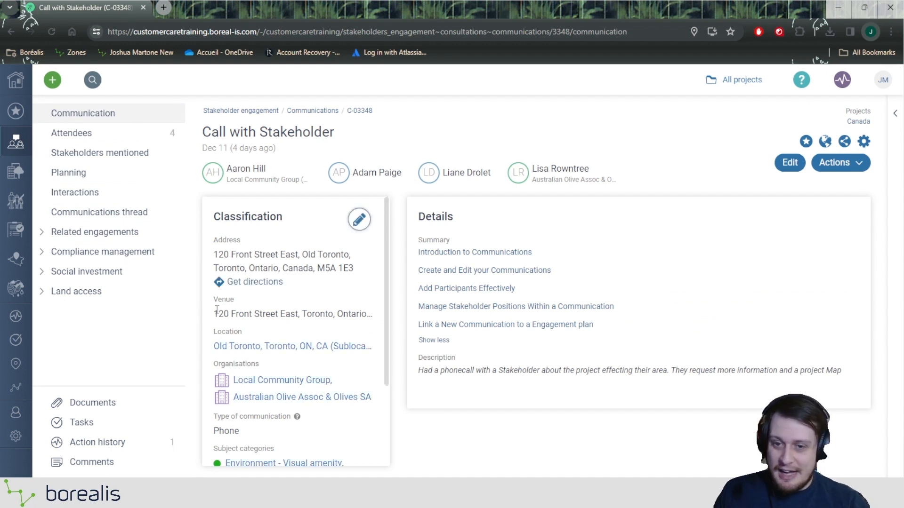
{"action": "left_click_drag", "start_coordinate": [214, 314], "coordinate": [368, 314]}
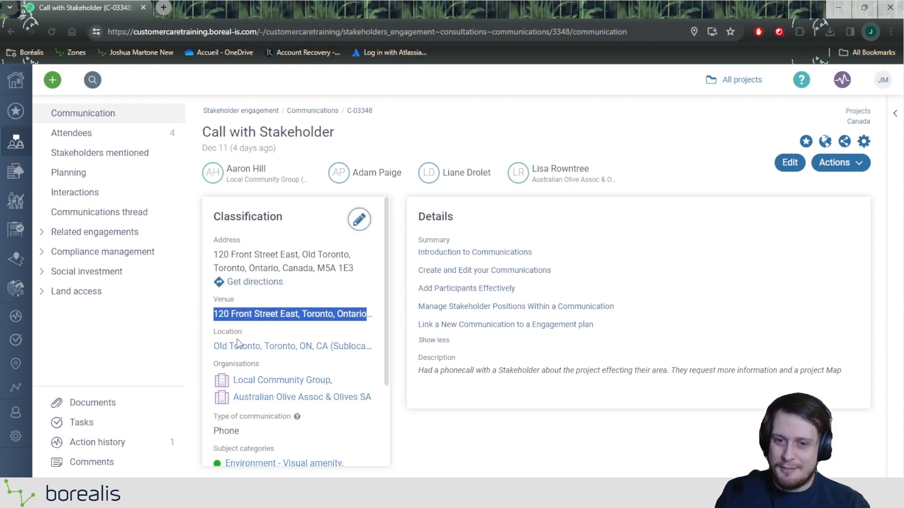
{"action": "left_click", "coordinate": [212, 345]}
{"action": "scroll", "coordinate": [208, 351], "scroll_direction": "down", "scroll_amount": 2}
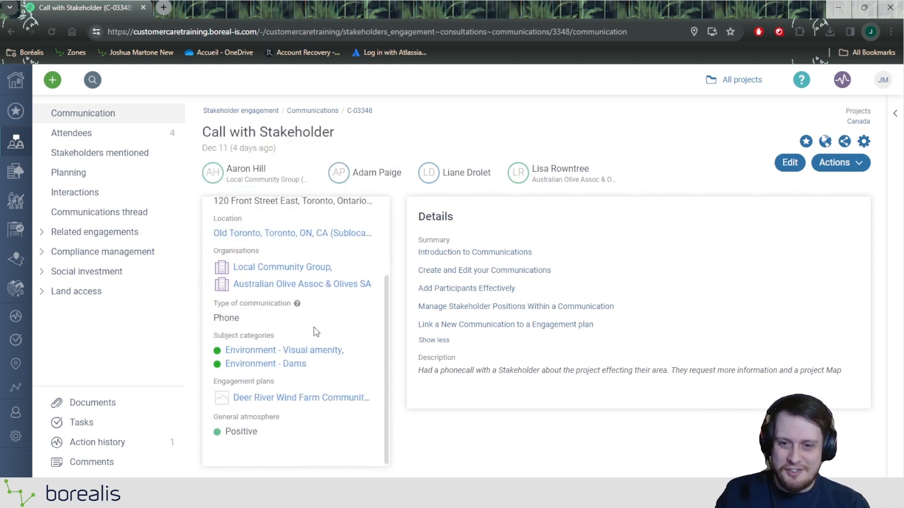
{"action": "left_click_drag", "start_coordinate": [208, 319], "coordinate": [250, 328]}
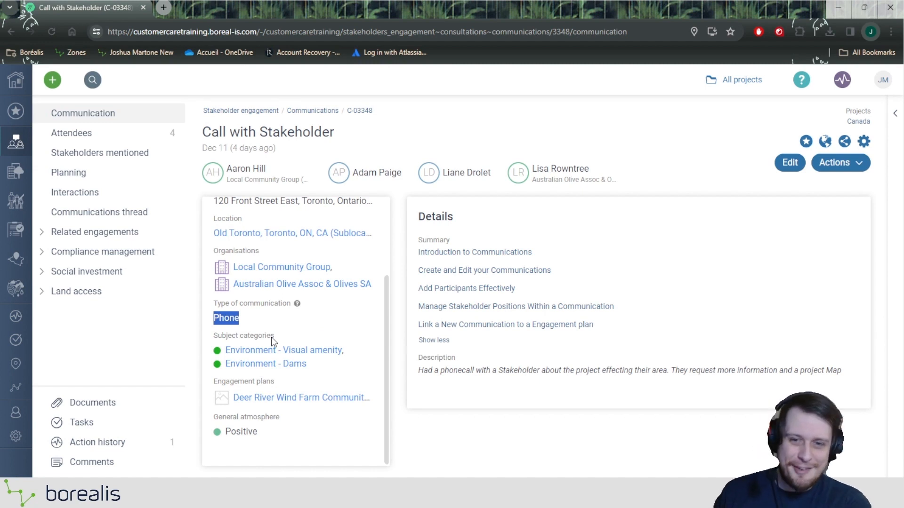
{"action": "scroll", "coordinate": [271, 337], "scroll_direction": "up", "scroll_amount": 2}
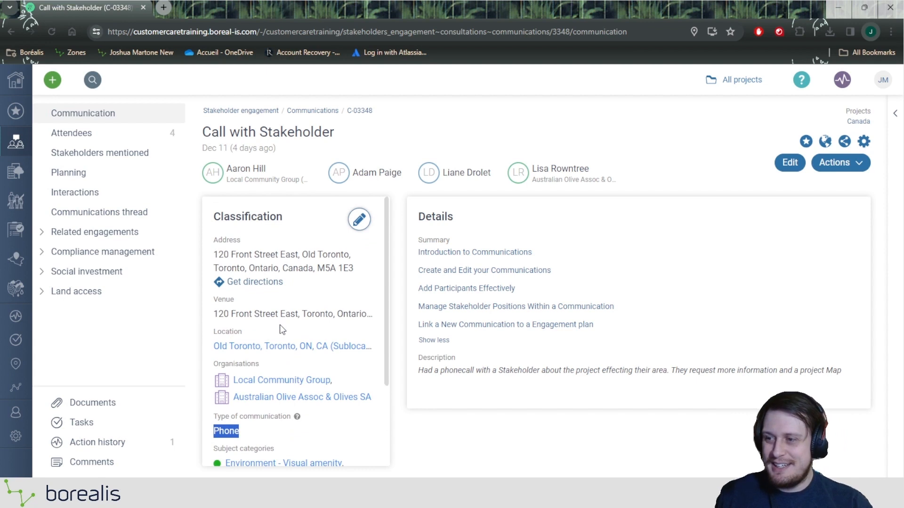